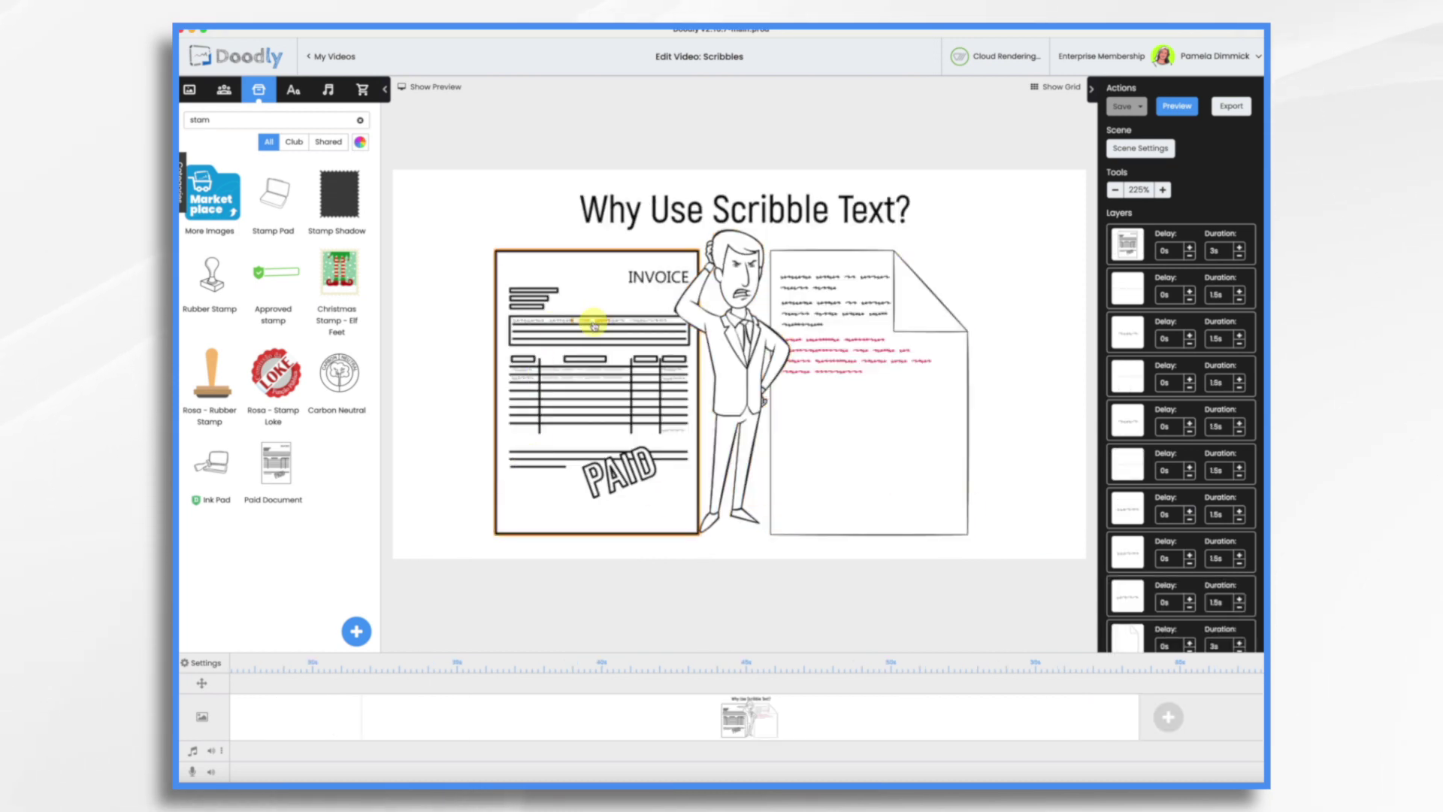
Select the invoice's scribble line and image, then the document's red scribble text, image and upper text block
left_click(554, 323)
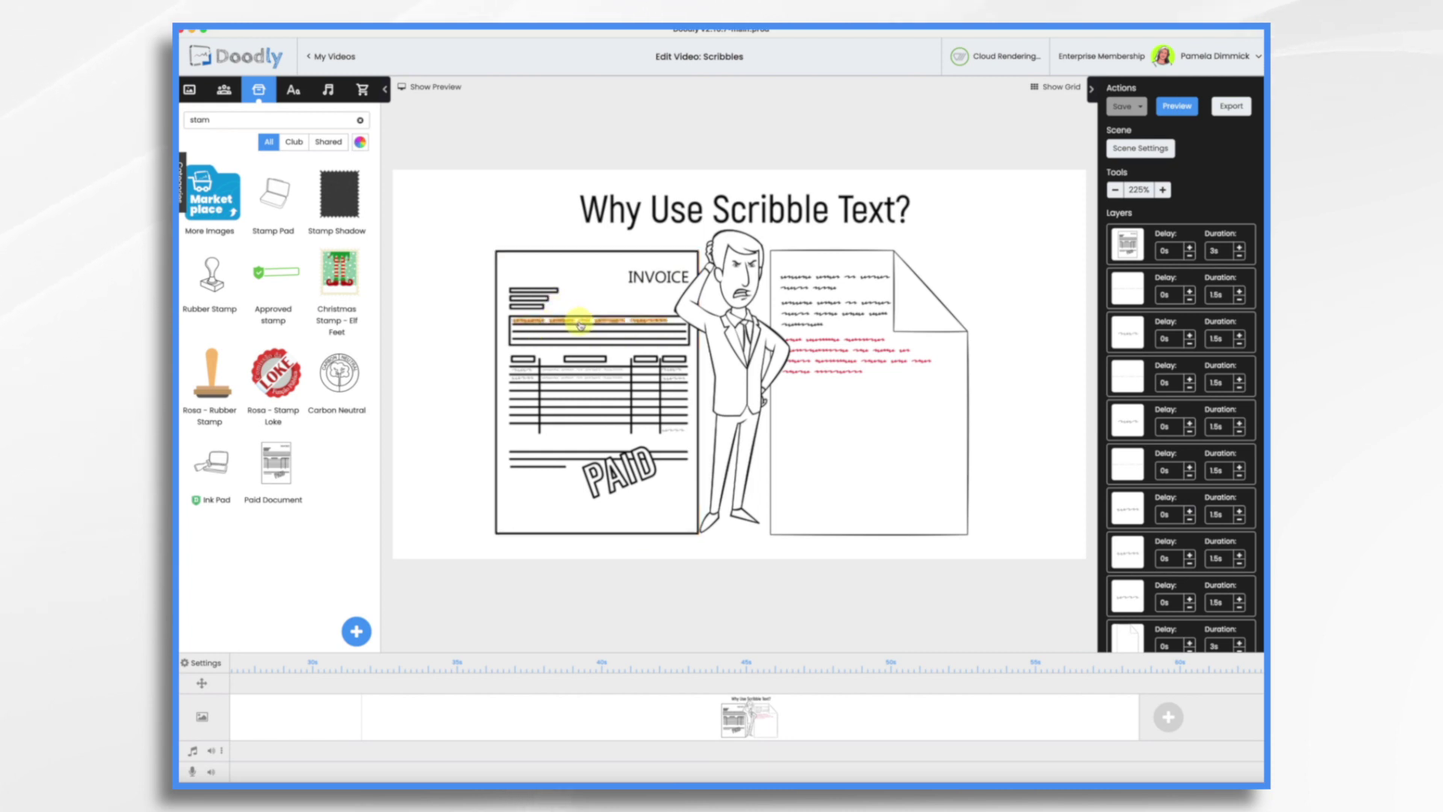
left_click(546, 330)
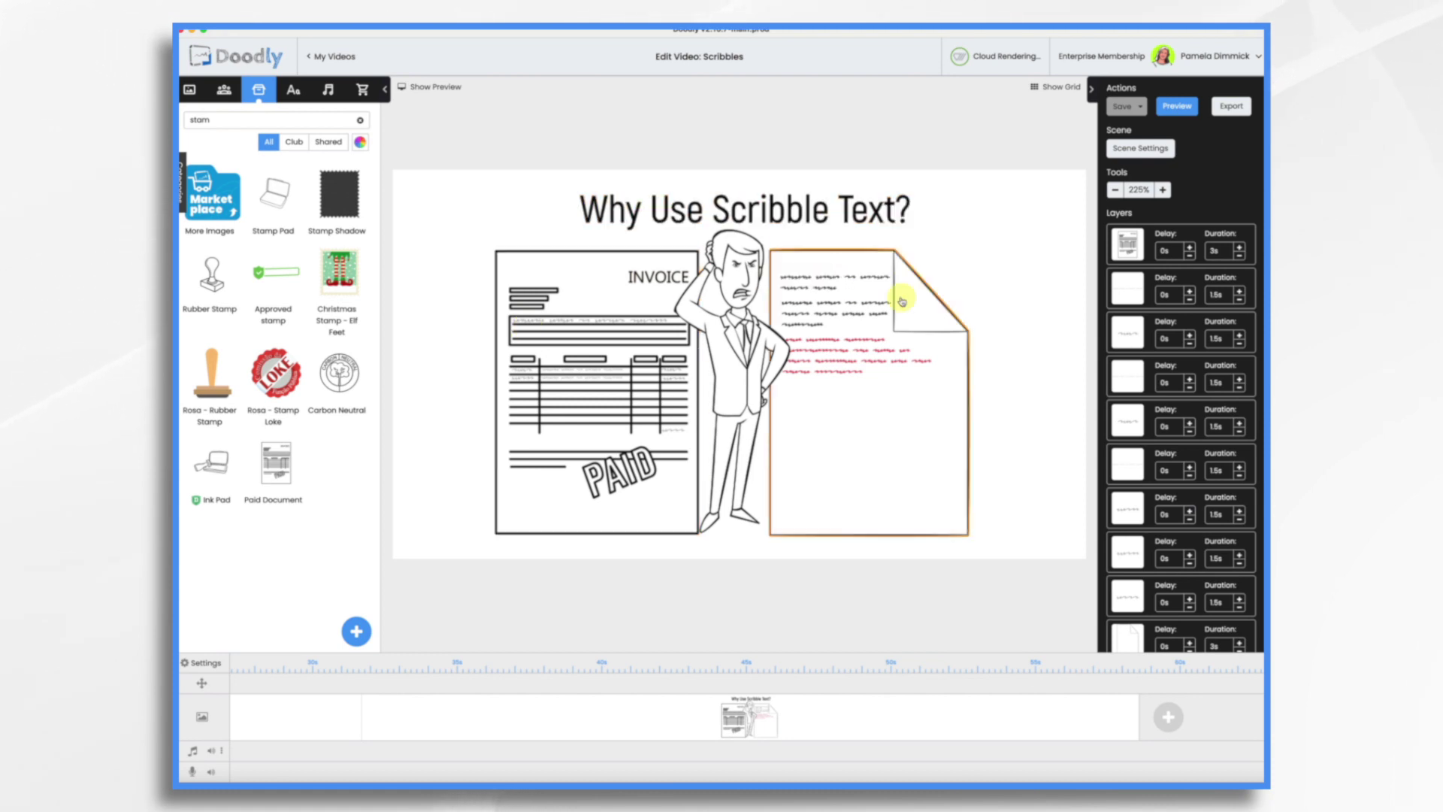
left_click(924, 358)
left_click(919, 409)
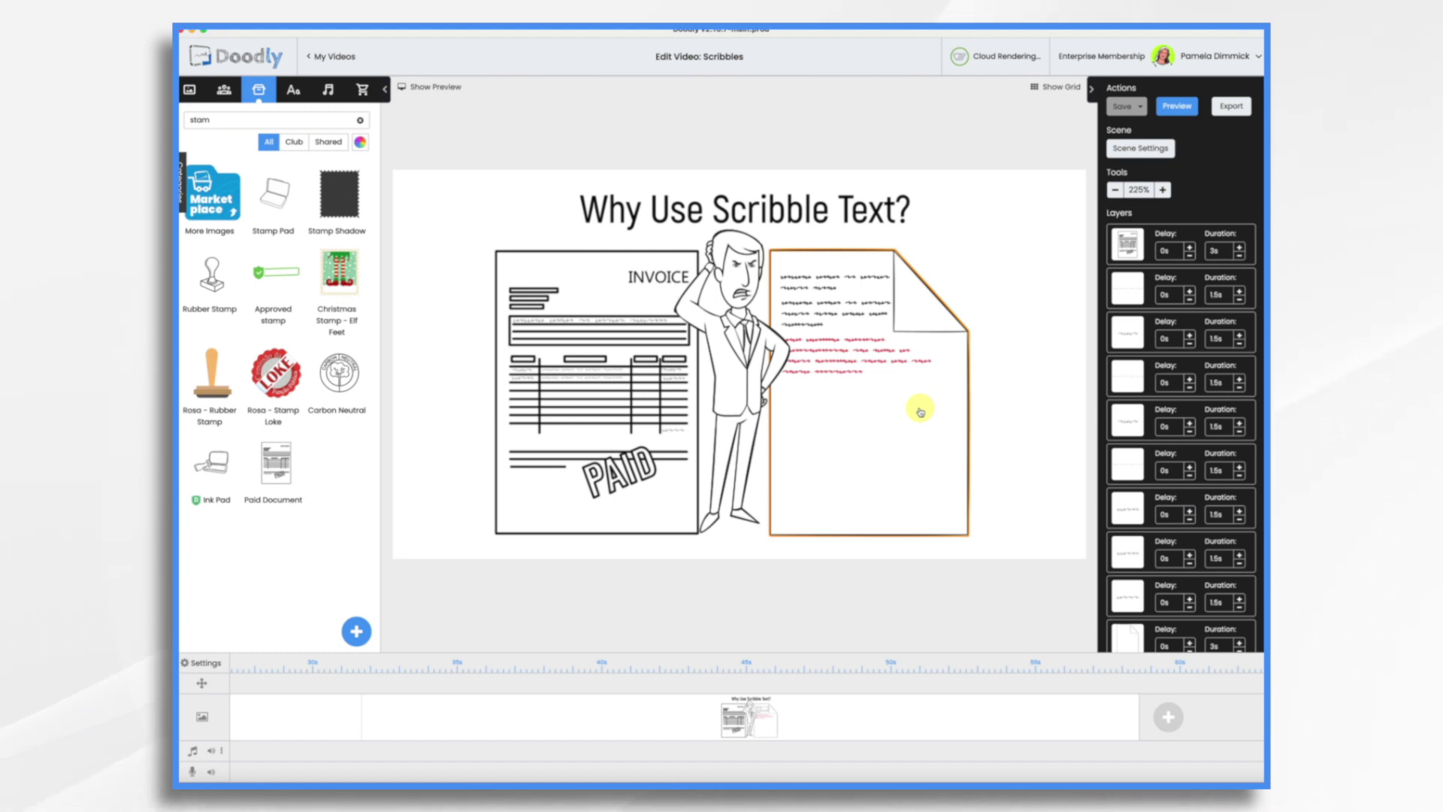
left_click(840, 318)
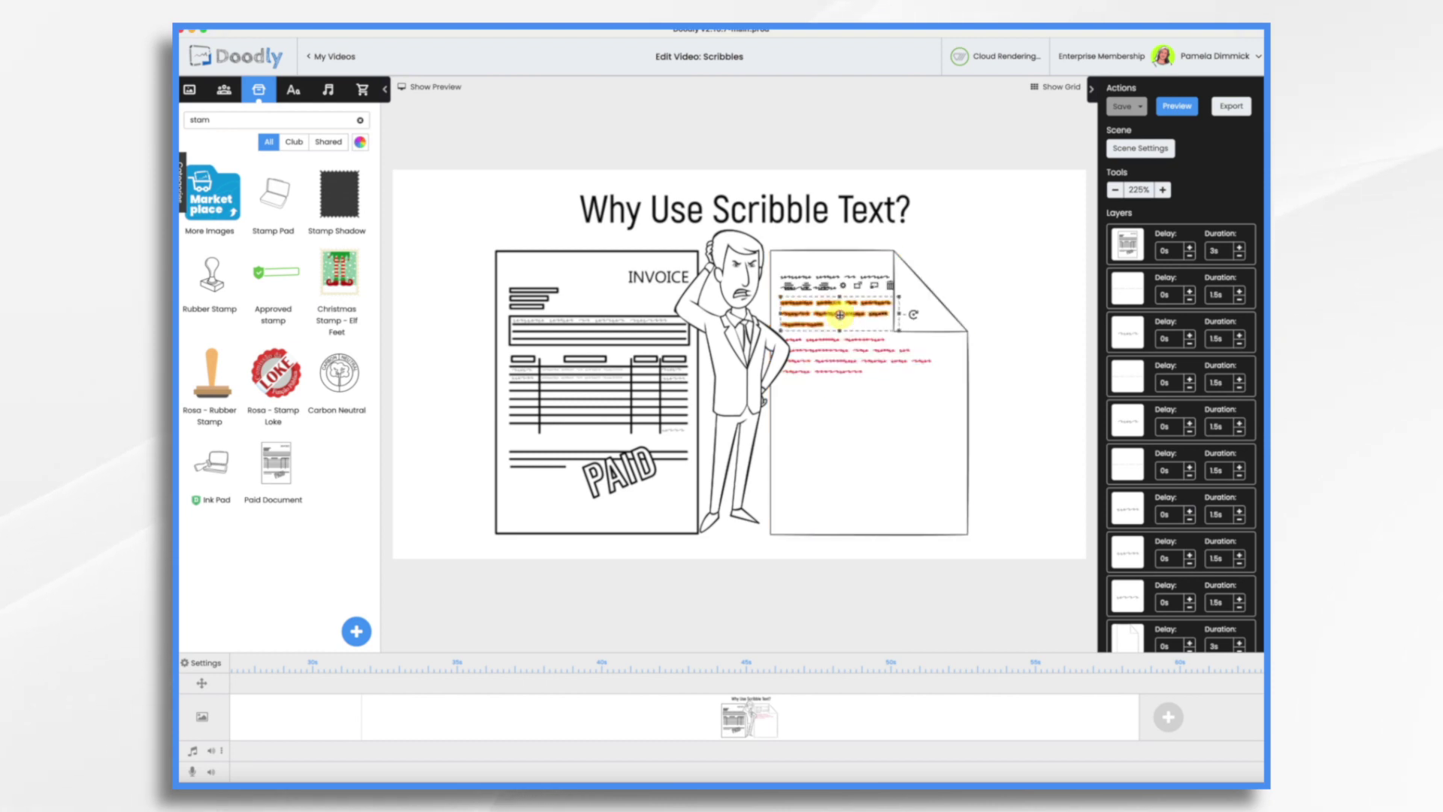
Append the filler words 'ljsadlkj tjlksje' to the upper scribble text block
double_click(840, 315)
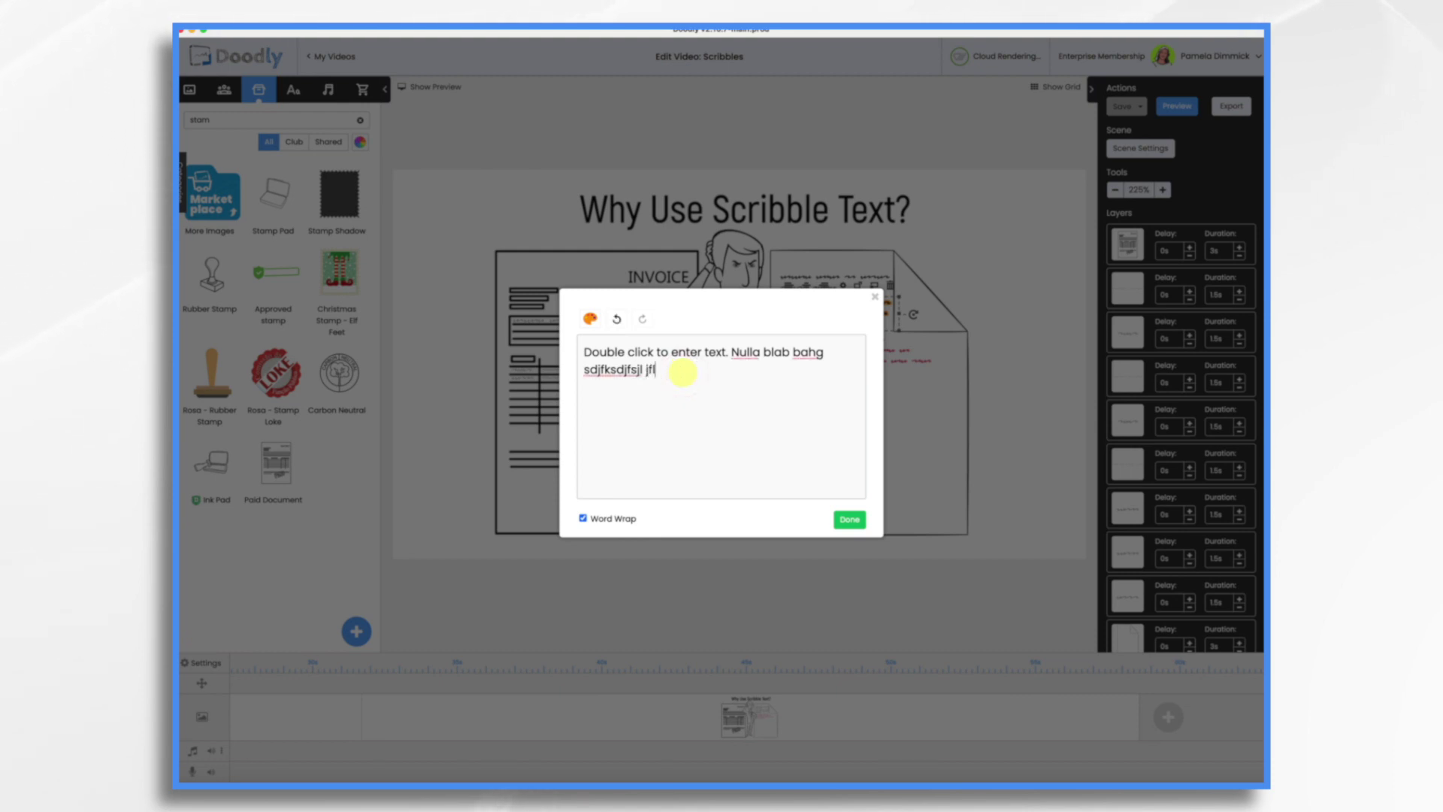
type("ljsadlkj tjlksje")
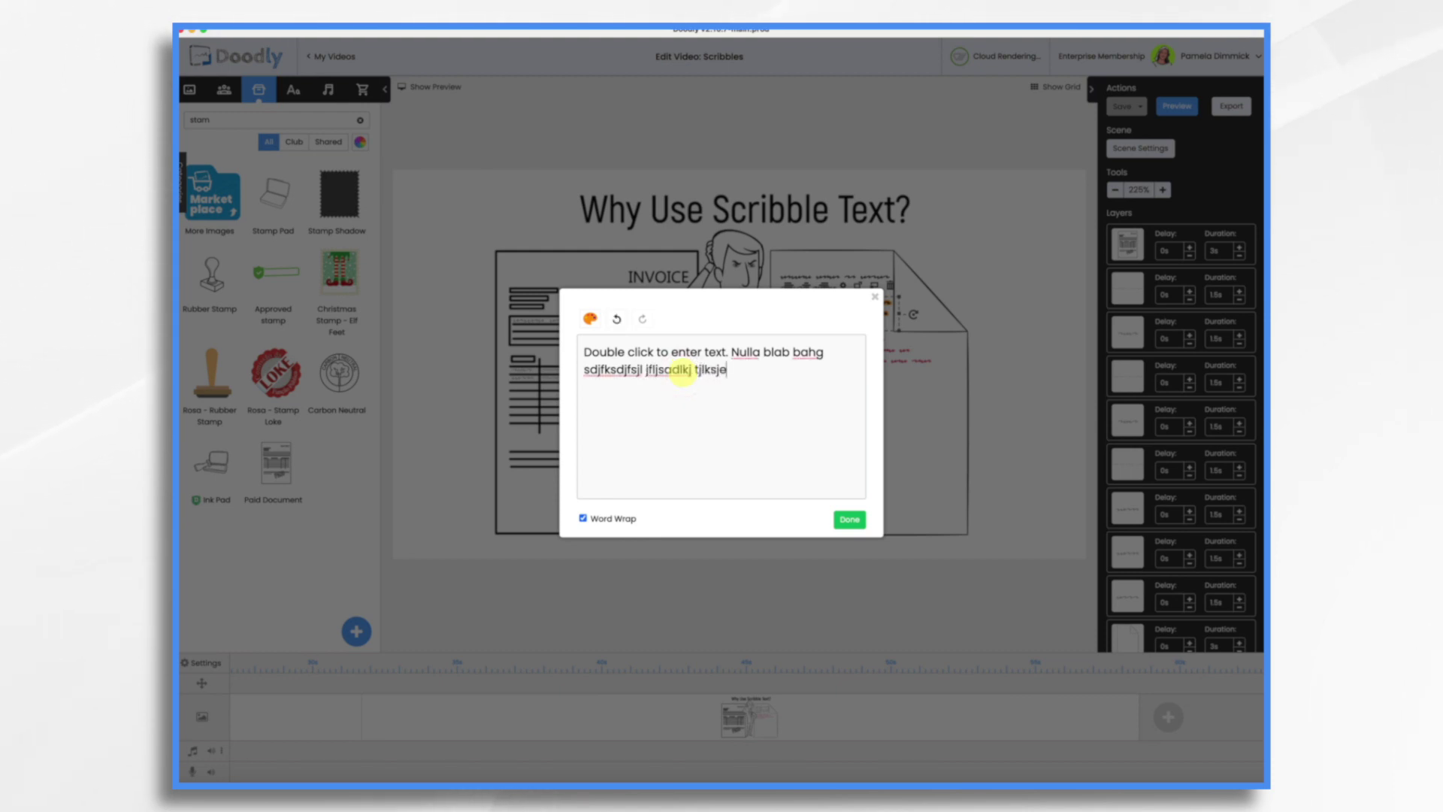
left_click(848, 519)
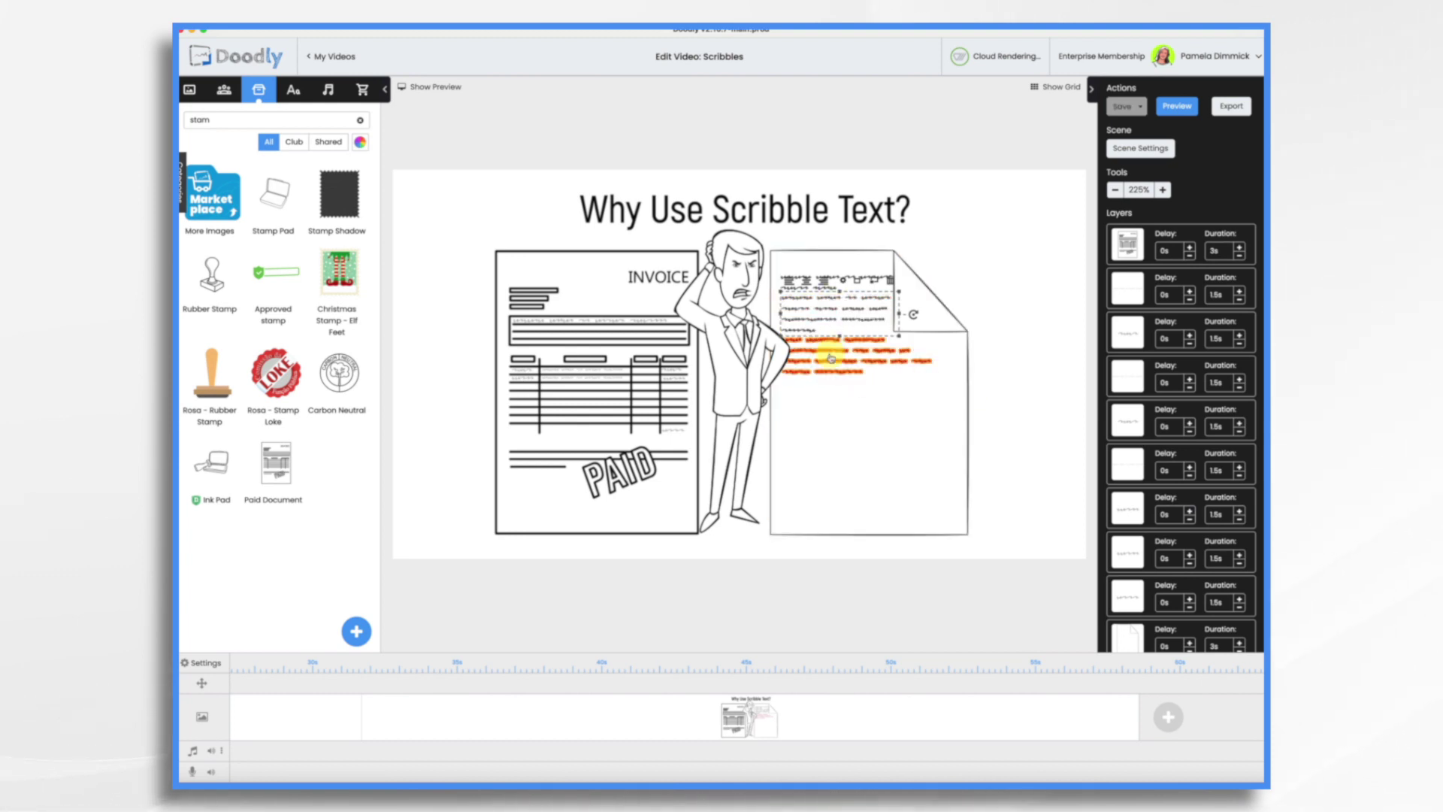
left_click(875, 362)
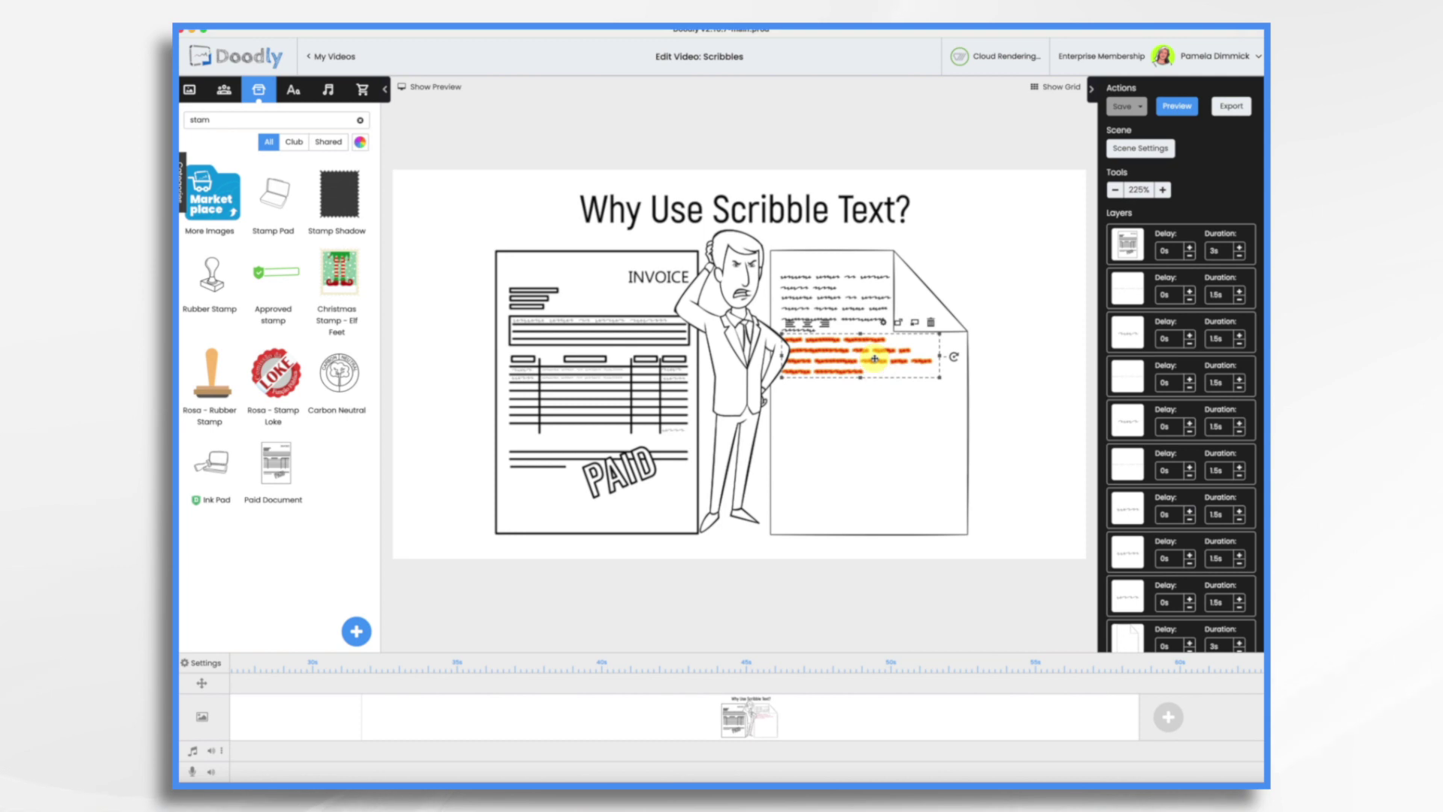
Recolour the first run of filler words in the lower red scribble block light green
double_click(874, 358)
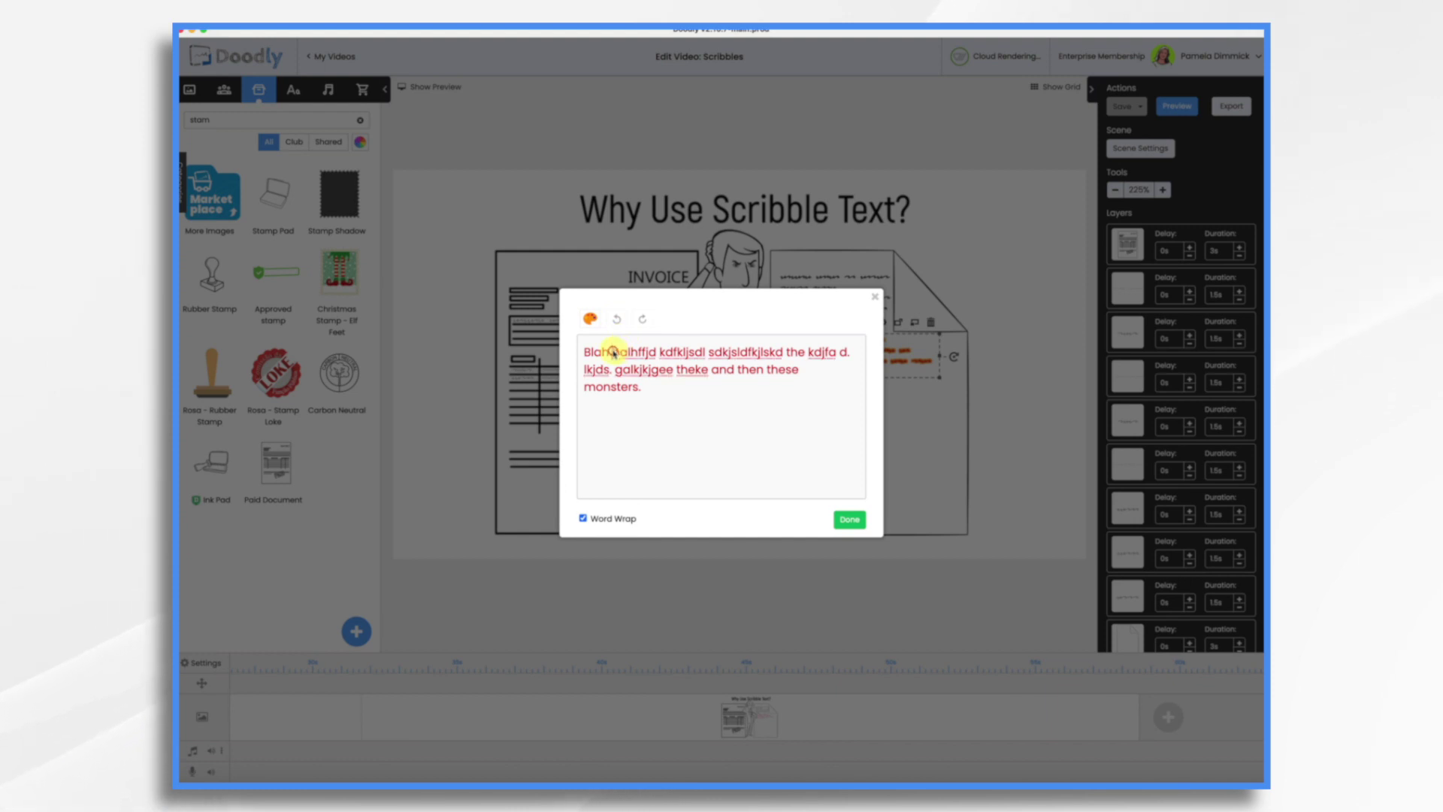
left_click_drag(612, 352, 759, 353)
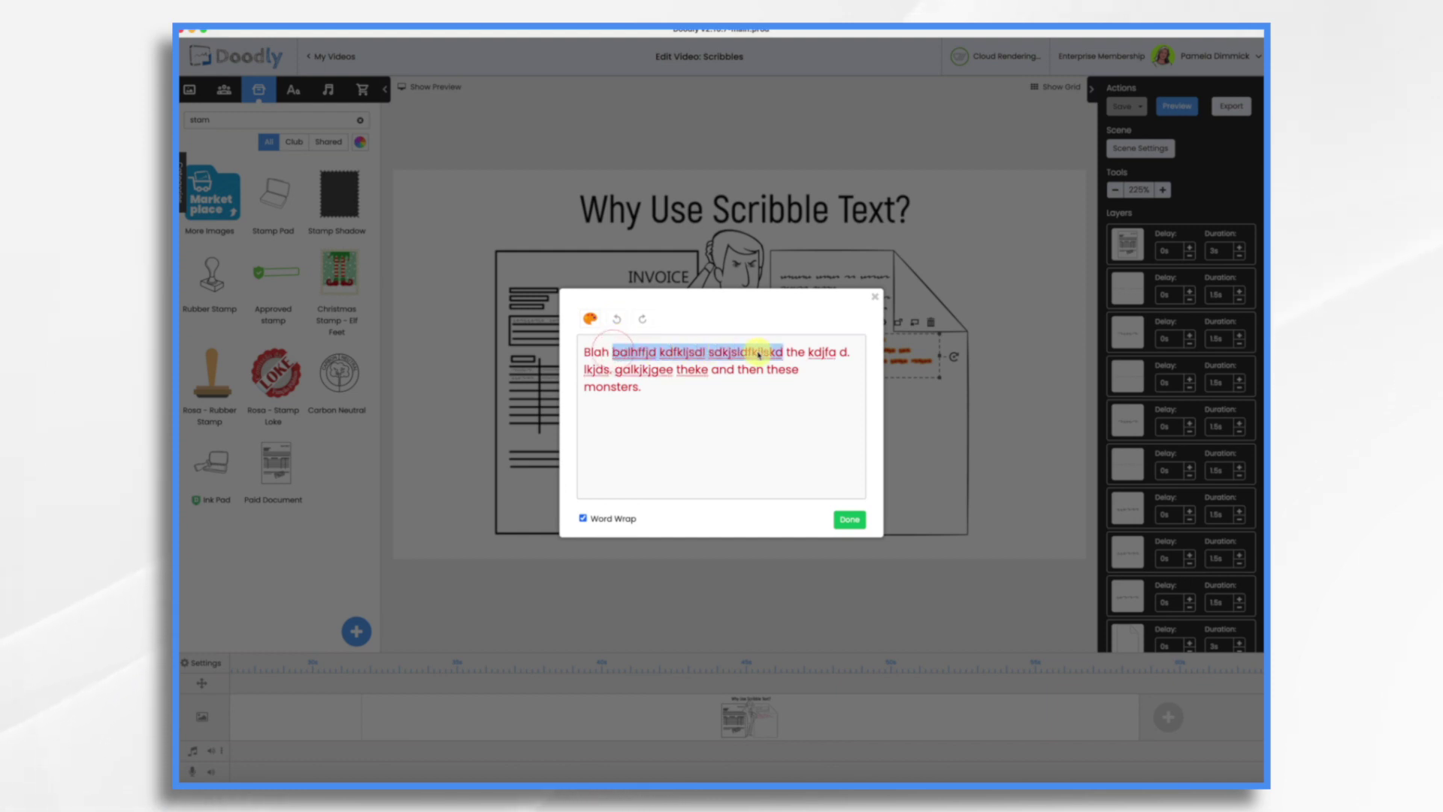
left_click(590, 318)
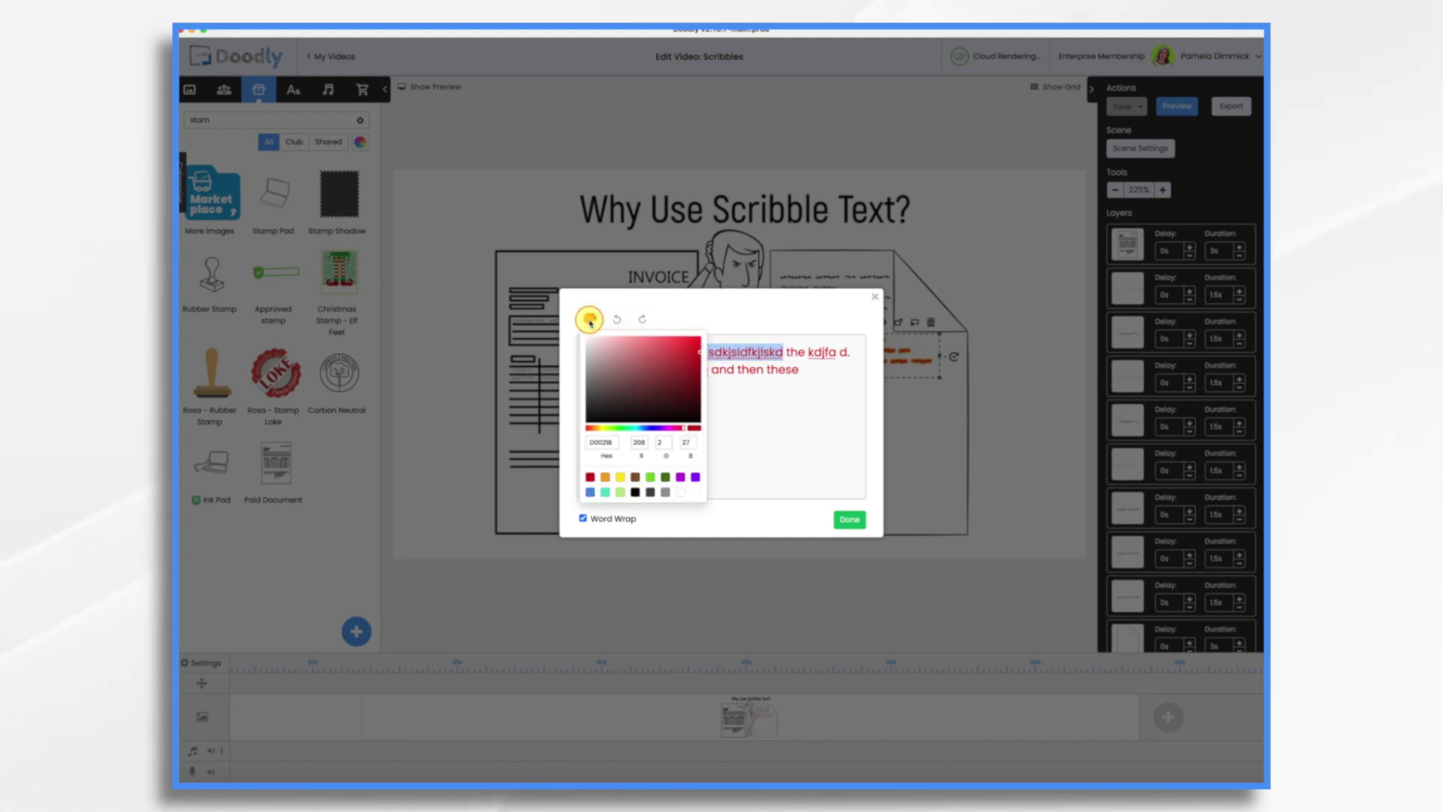
left_click(666, 478)
left_click(850, 520)
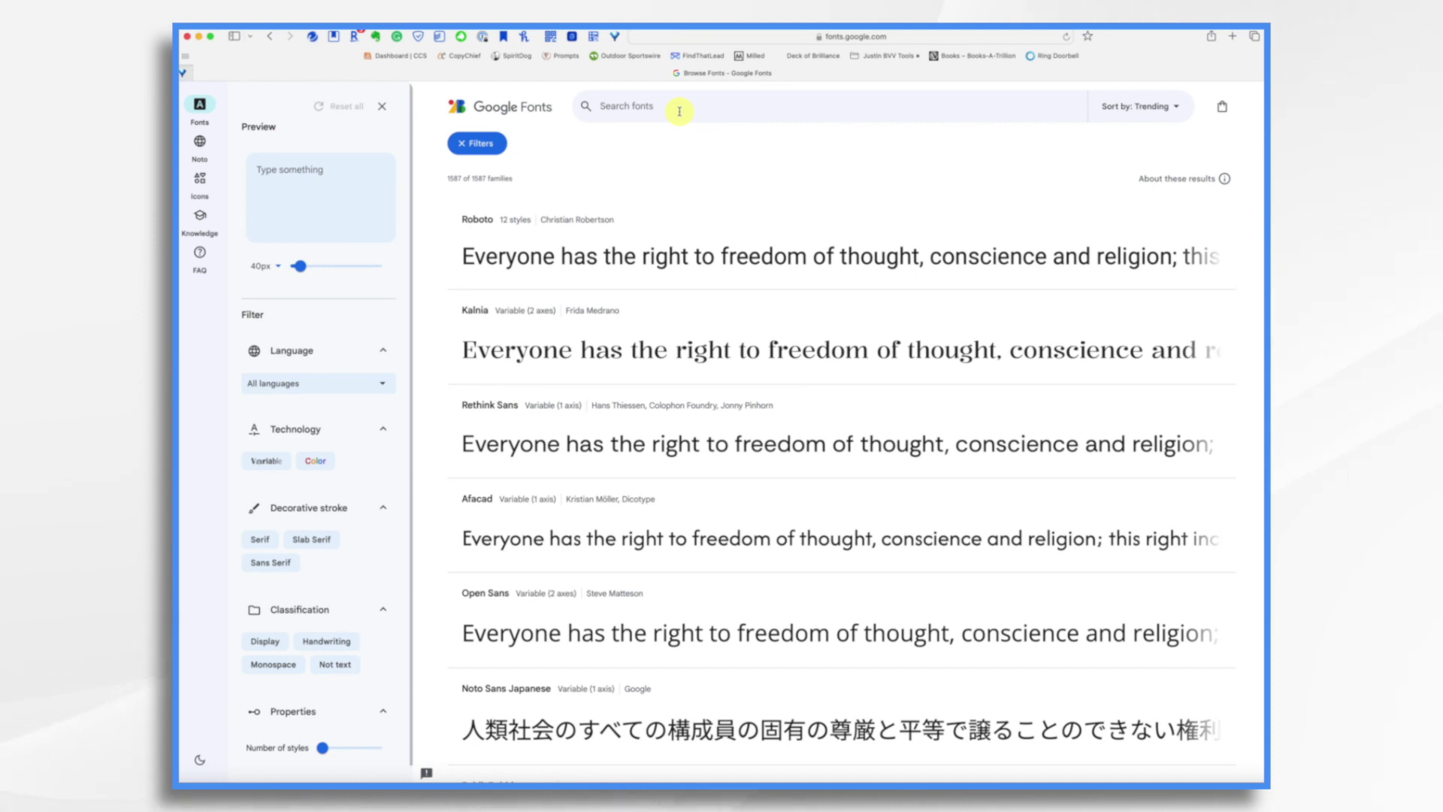
Search Google Fonts for 'redacted scrip', open Redacted Script and download the family
type("redacted")
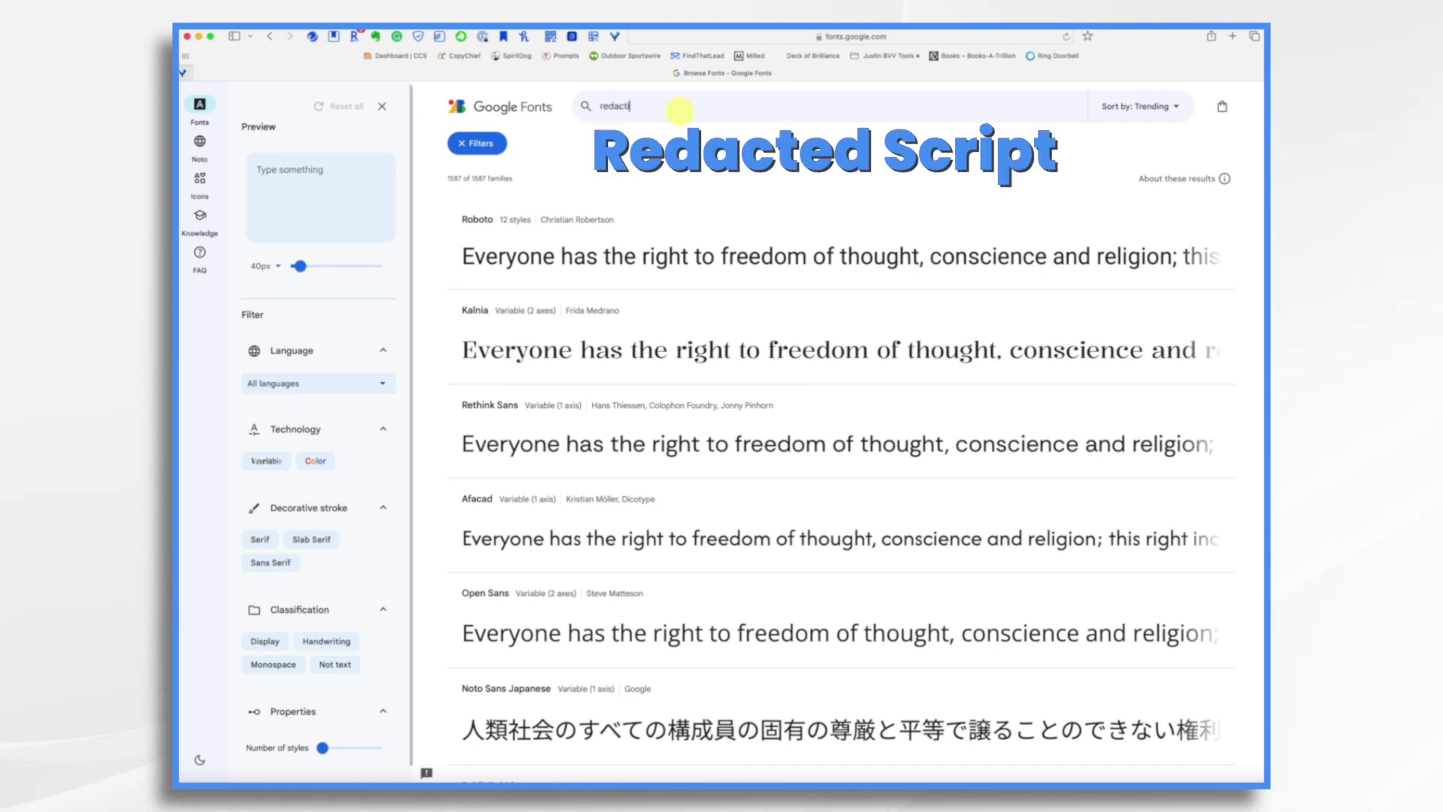
type(" script")
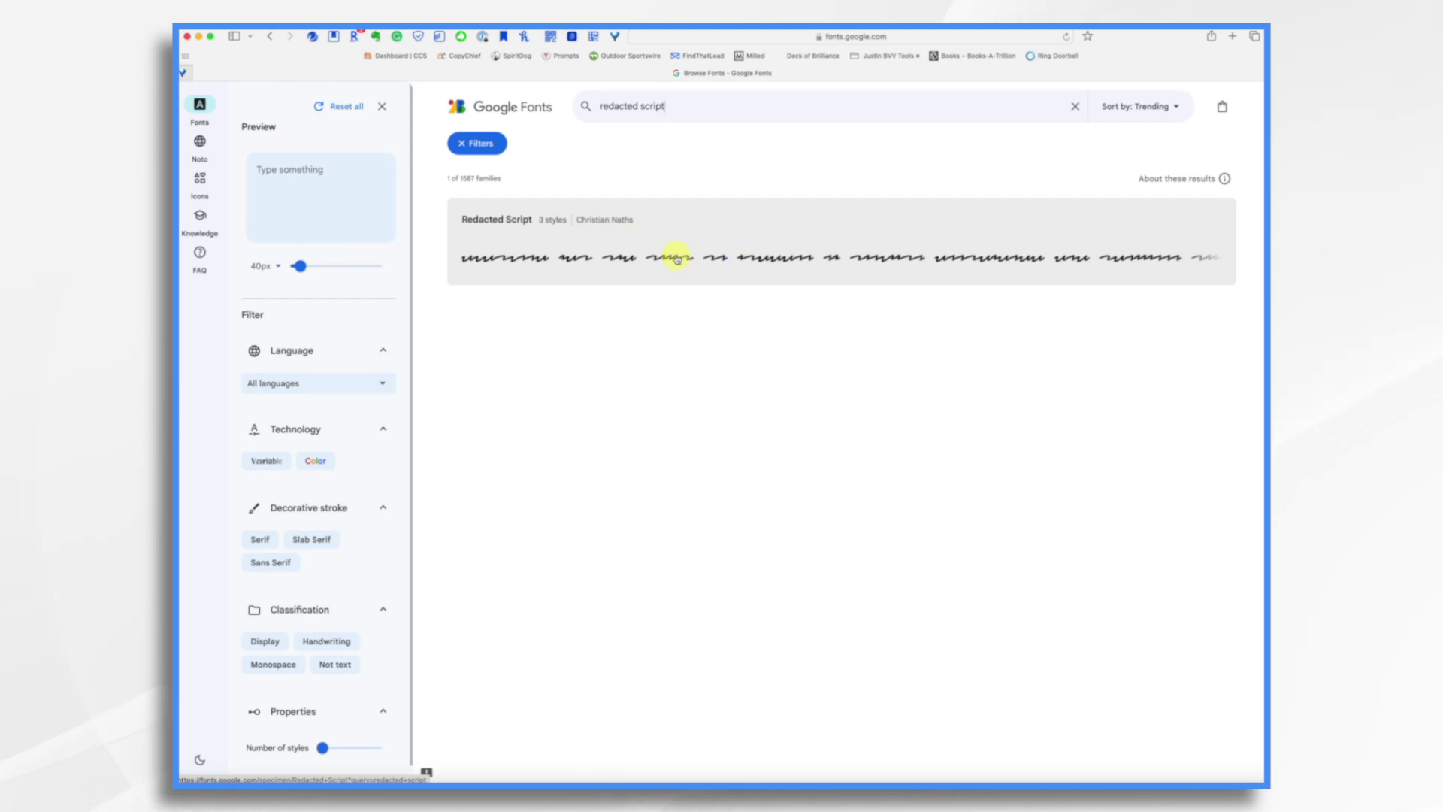
left_click(650, 263)
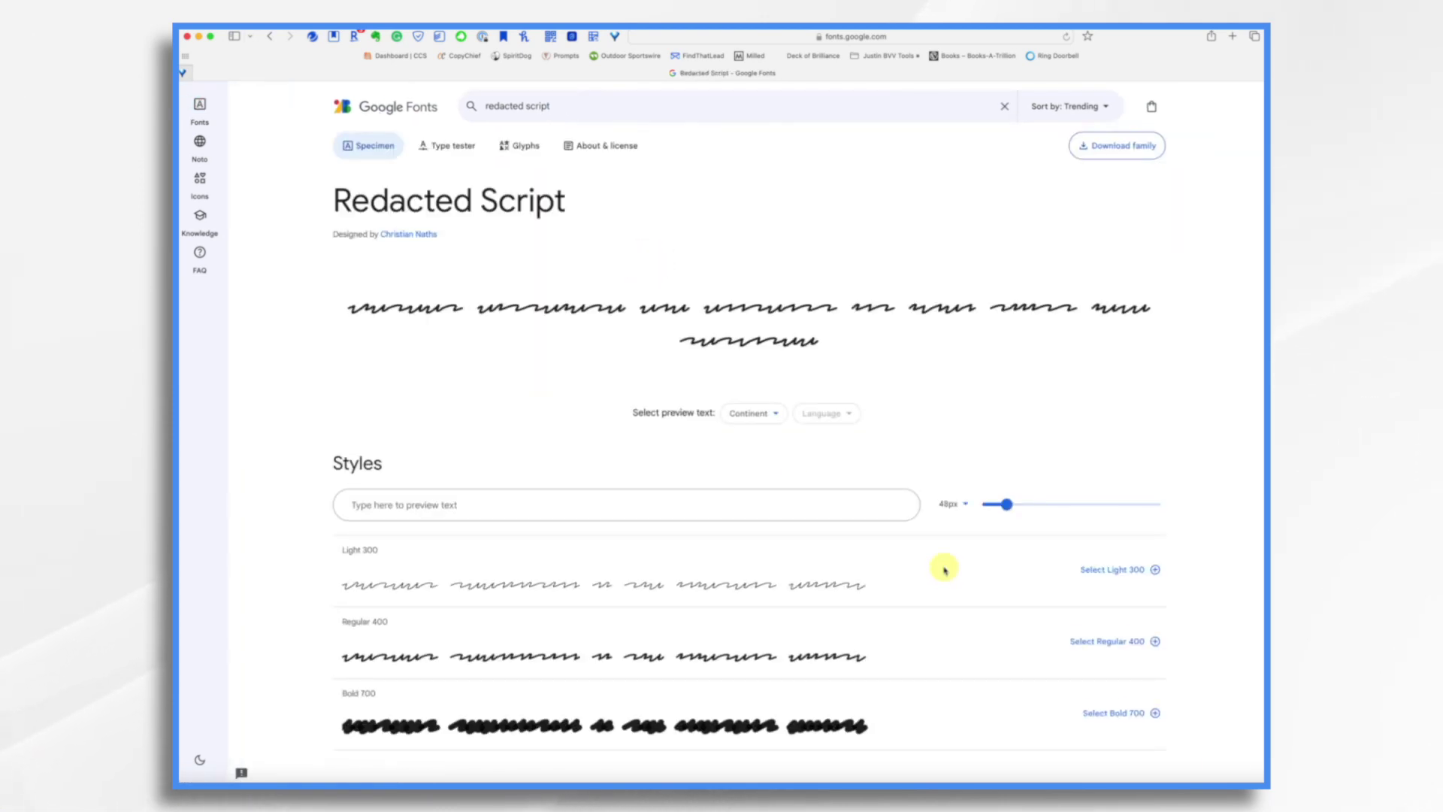
scroll(941, 571, "down", 2)
scroll(942, 571, "down", 2)
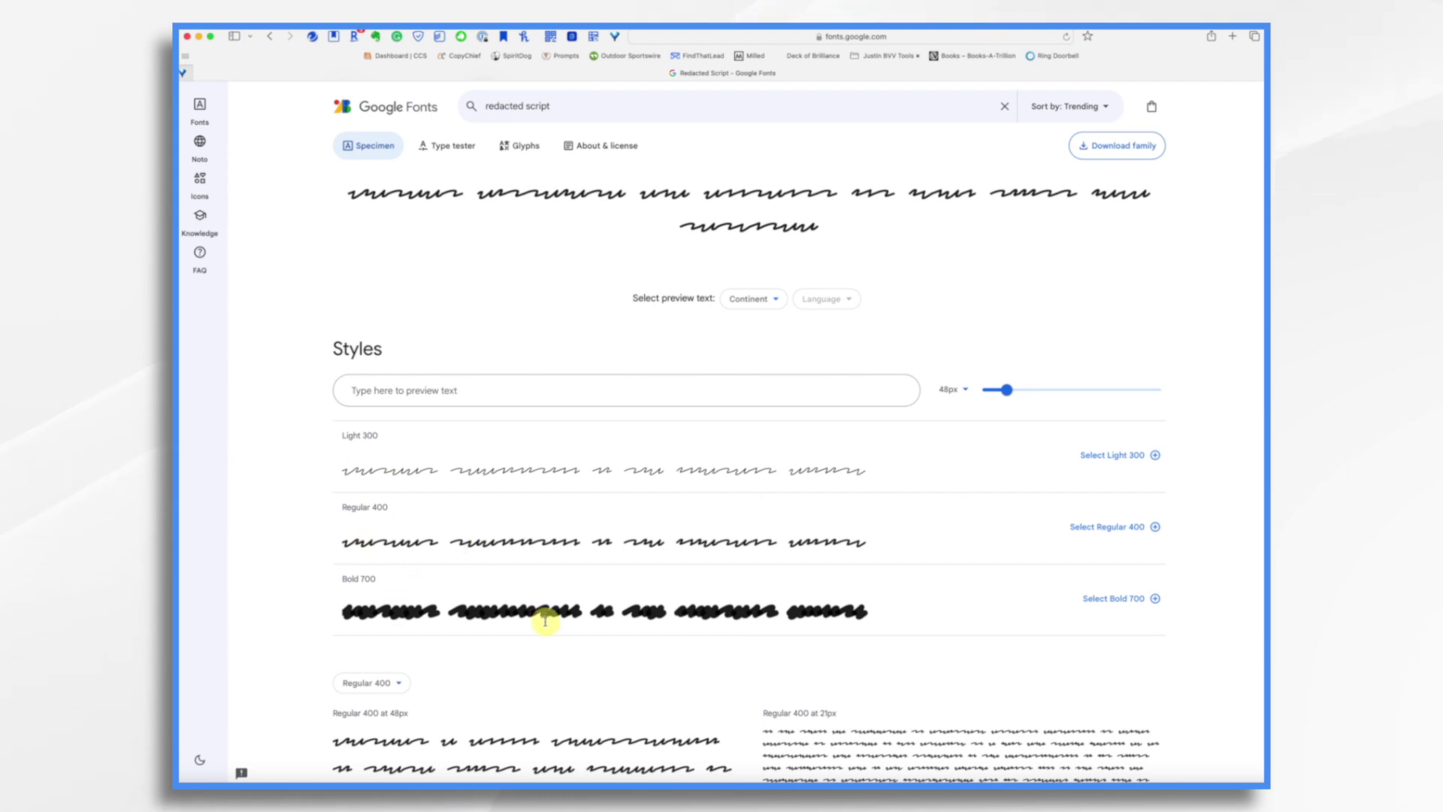
scroll(545, 621, "down", 3)
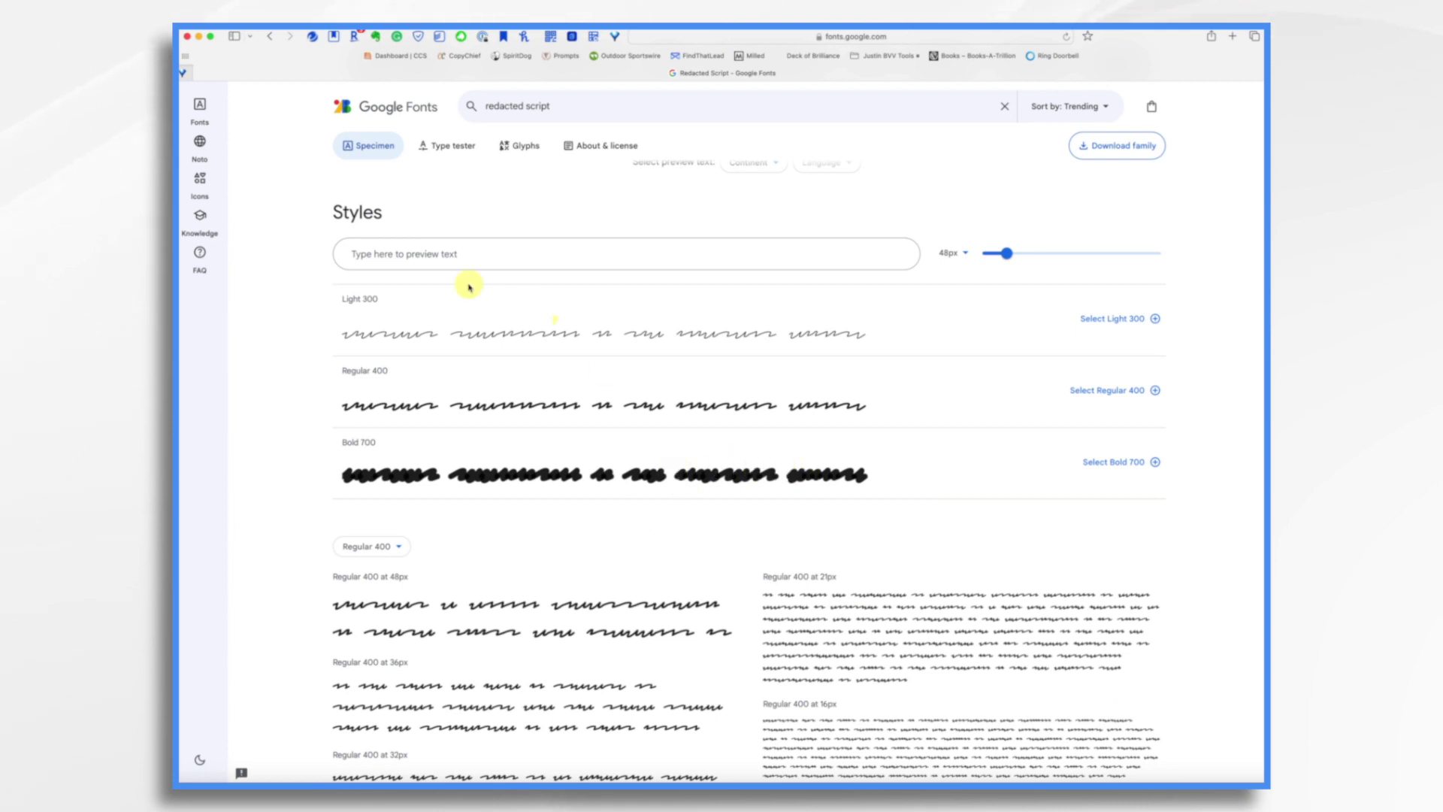
scroll(445, 409, "up", 3)
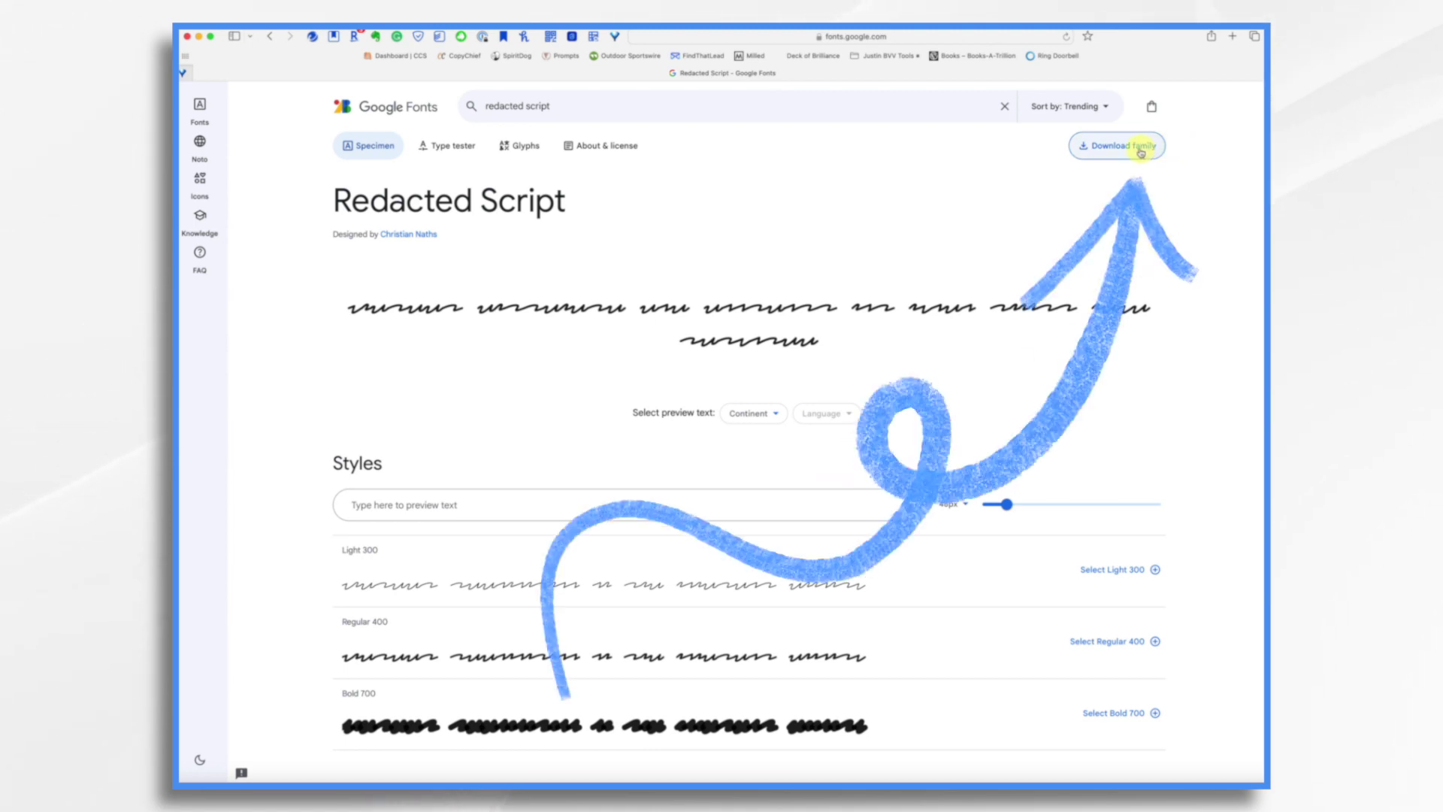
left_click(1139, 147)
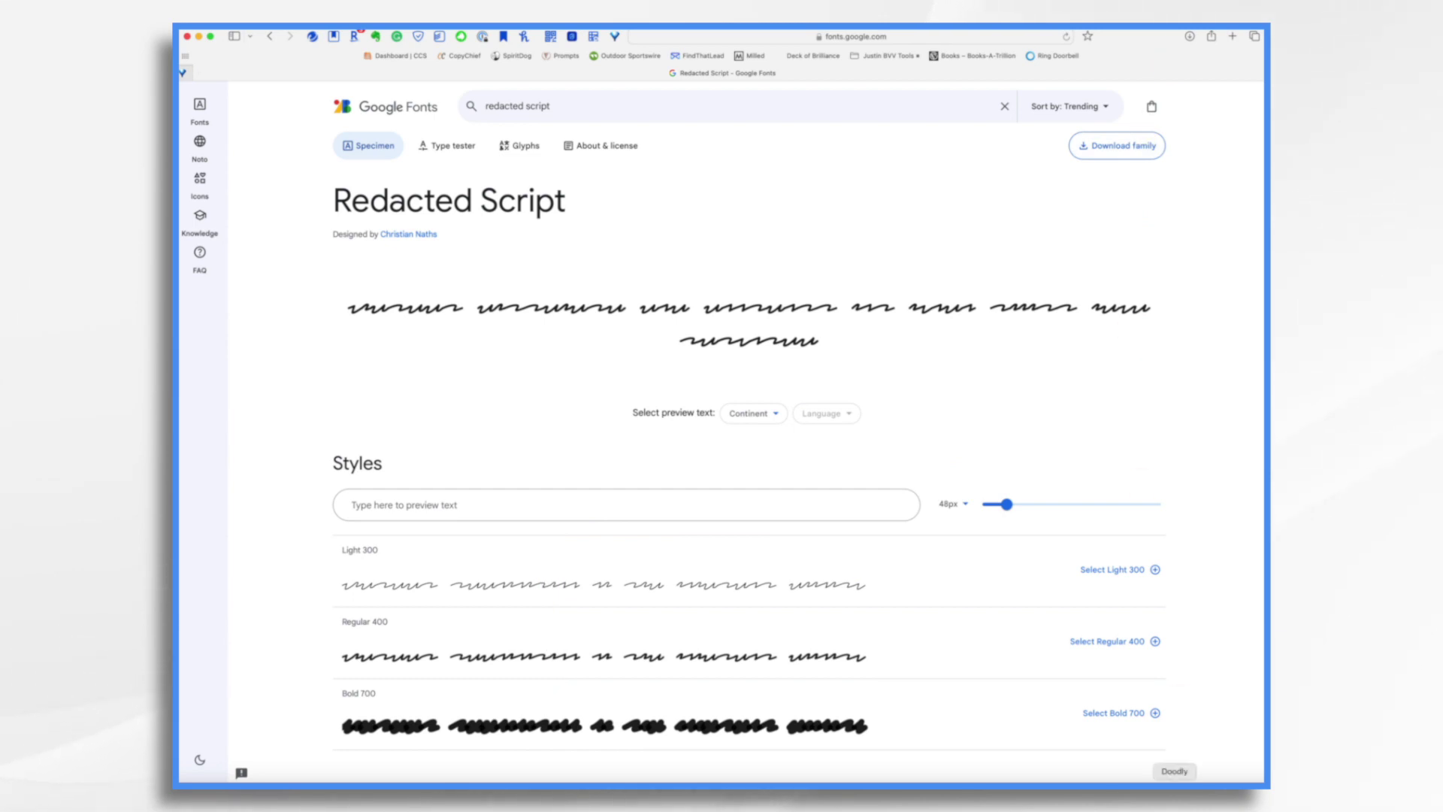
left_click(1174, 782)
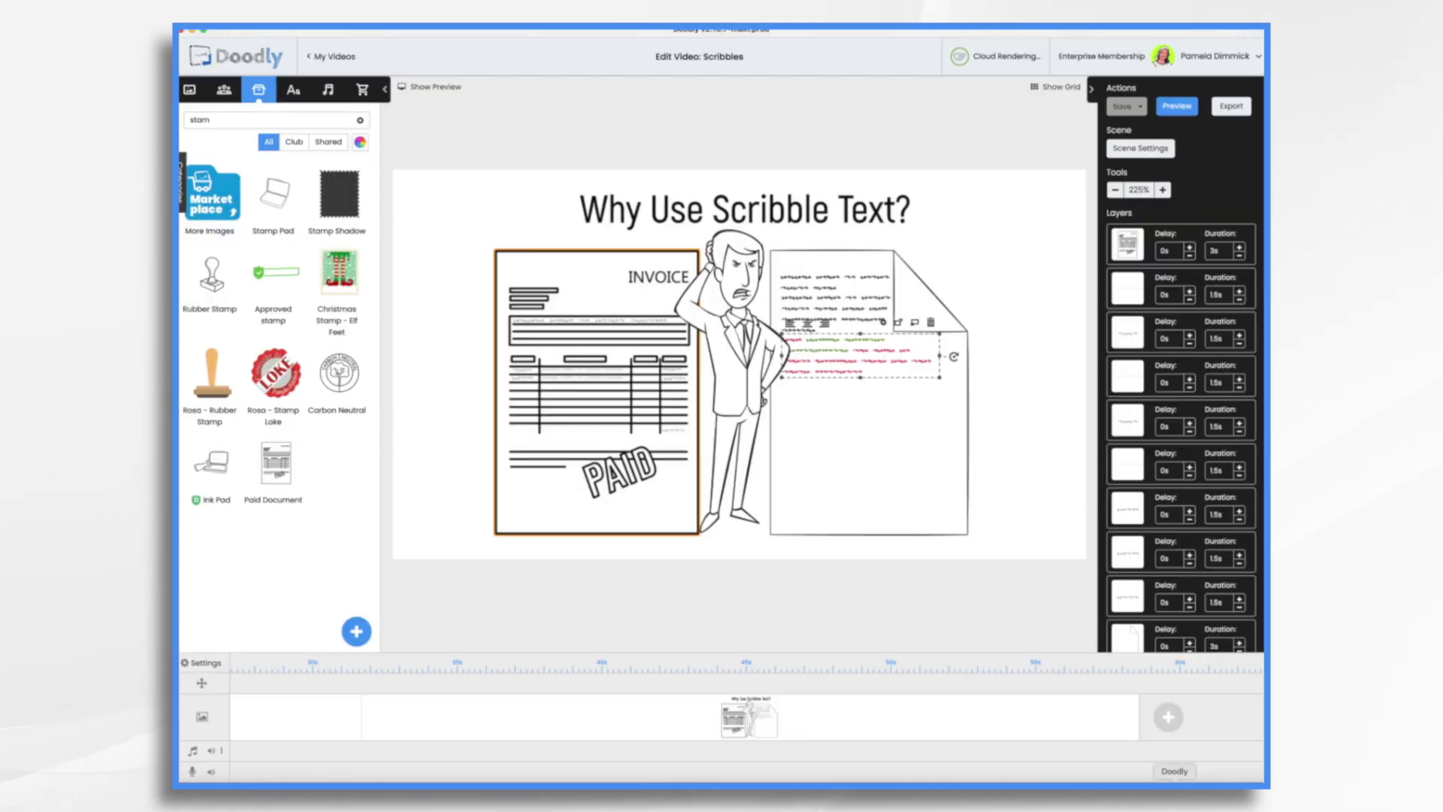
In the Text fonts list, begin adding Redacted_Script.zip from Downloads, then cancel the import
left_click(297, 89)
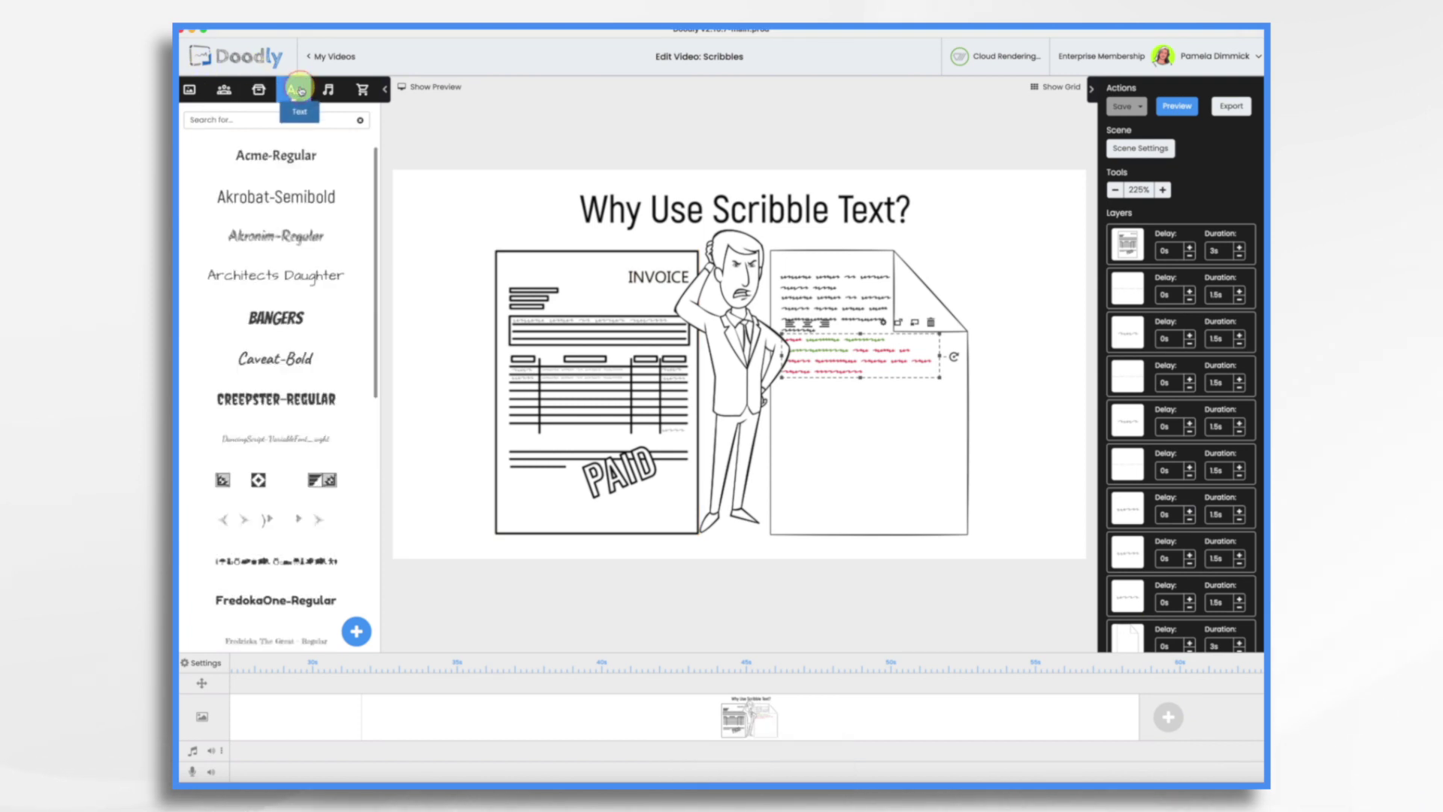
left_click(357, 638)
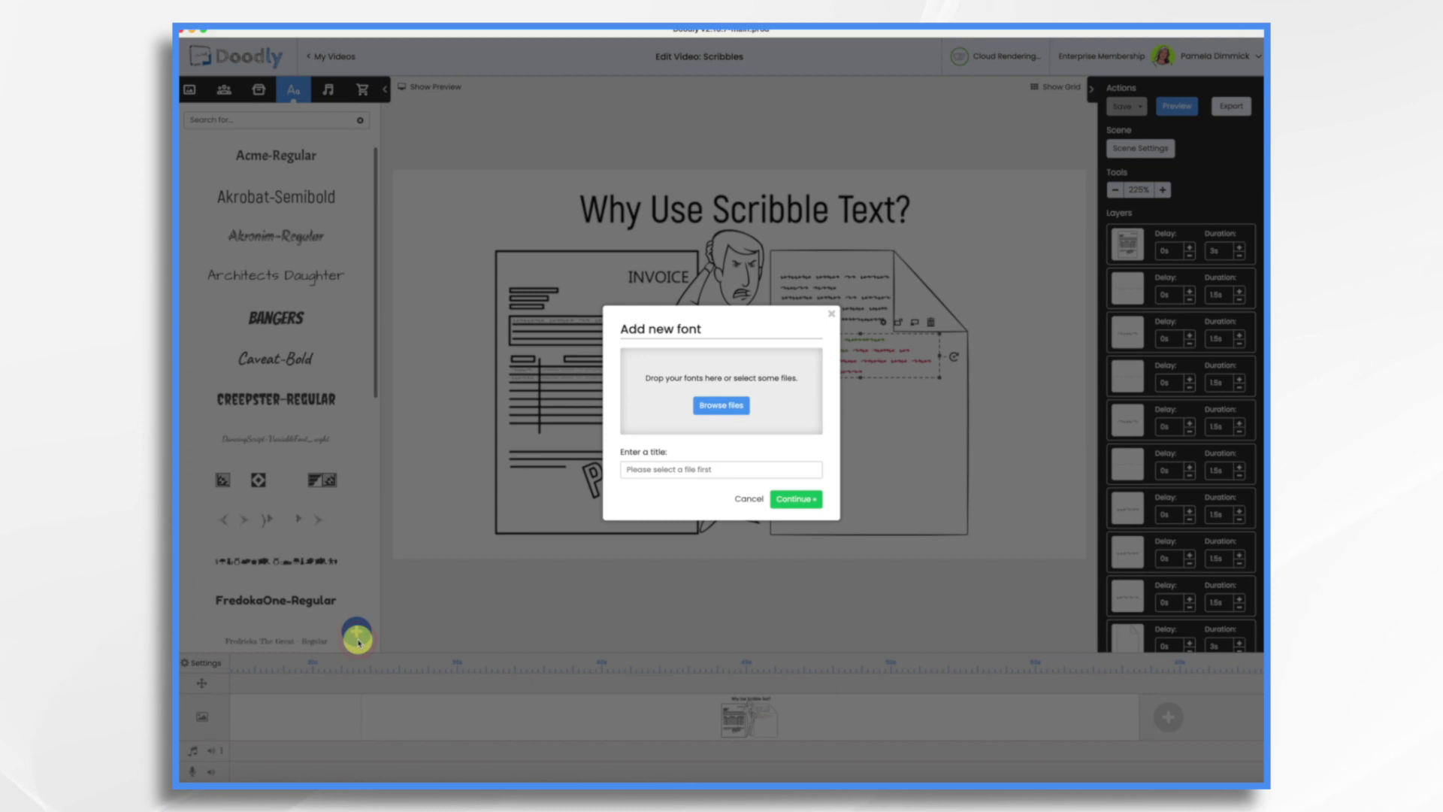
left_click(711, 414)
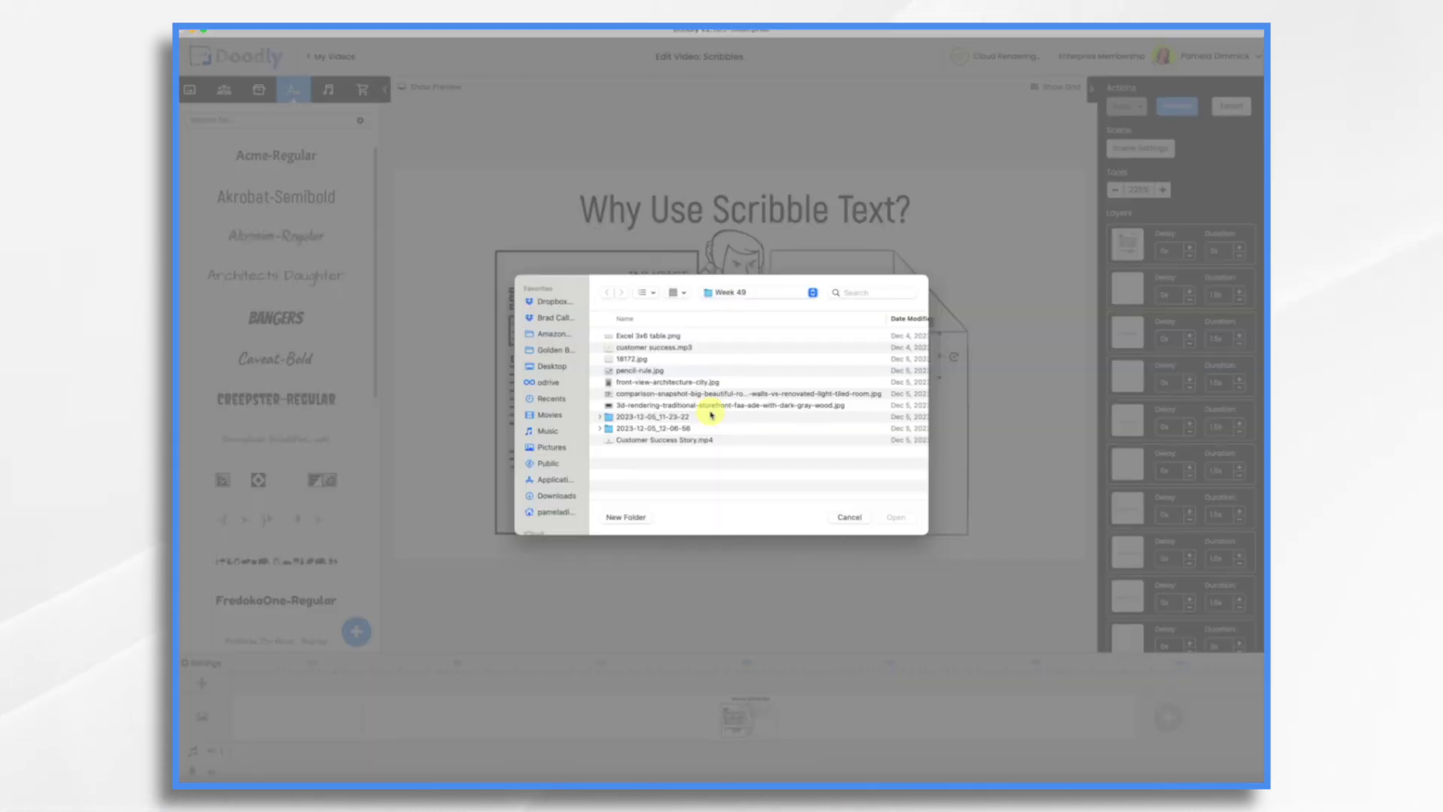
left_click(554, 497)
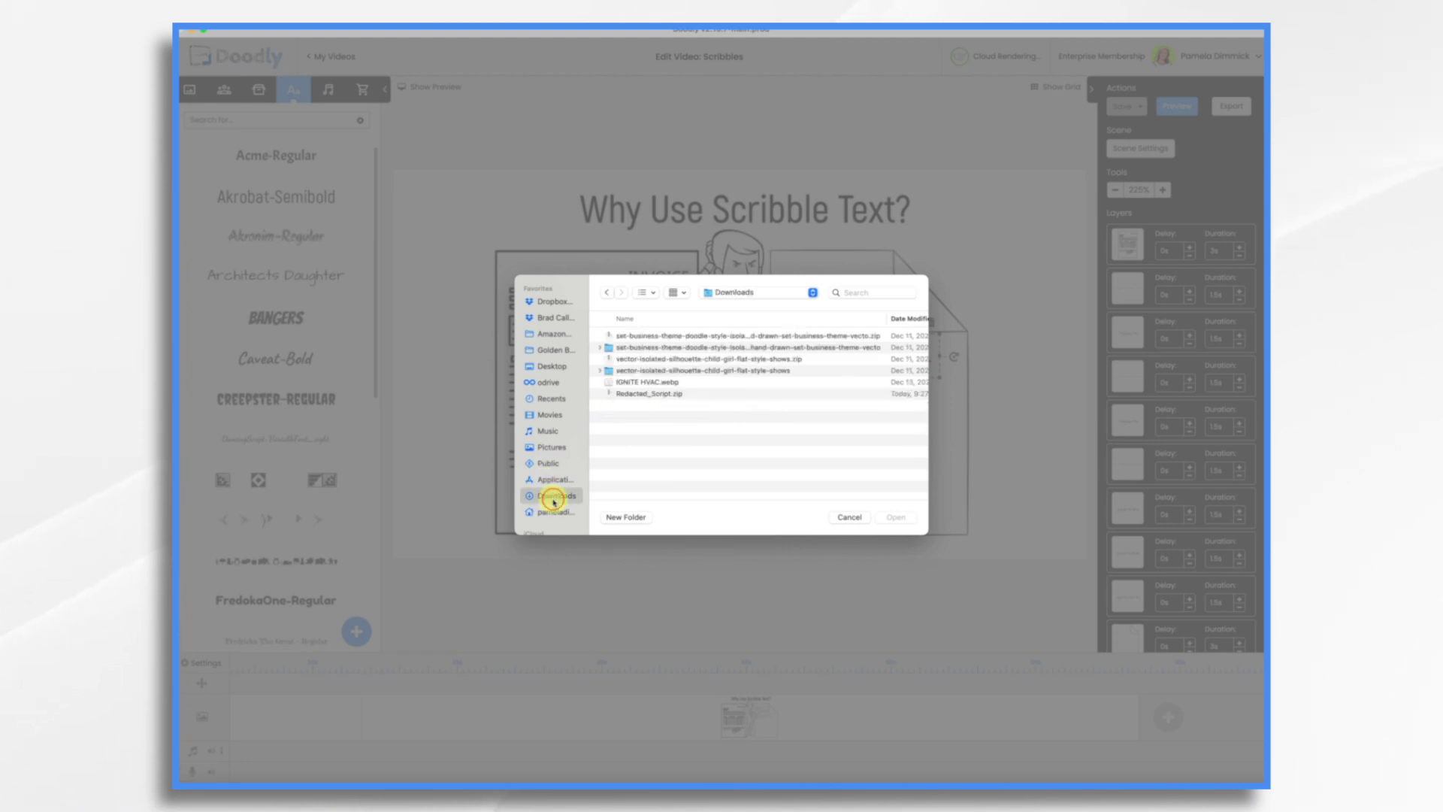
left_click(637, 396)
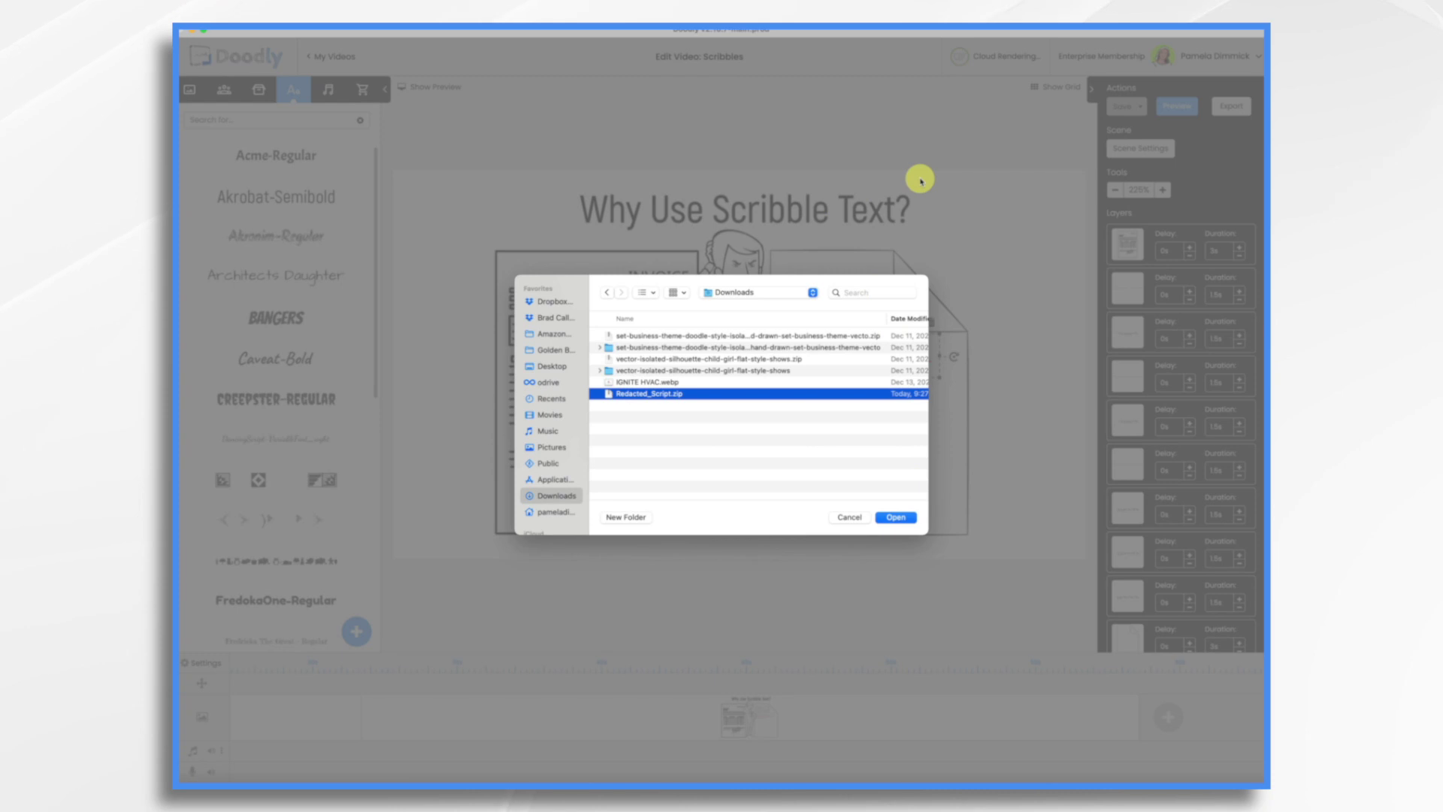
left_click(849, 517)
left_click(748, 499)
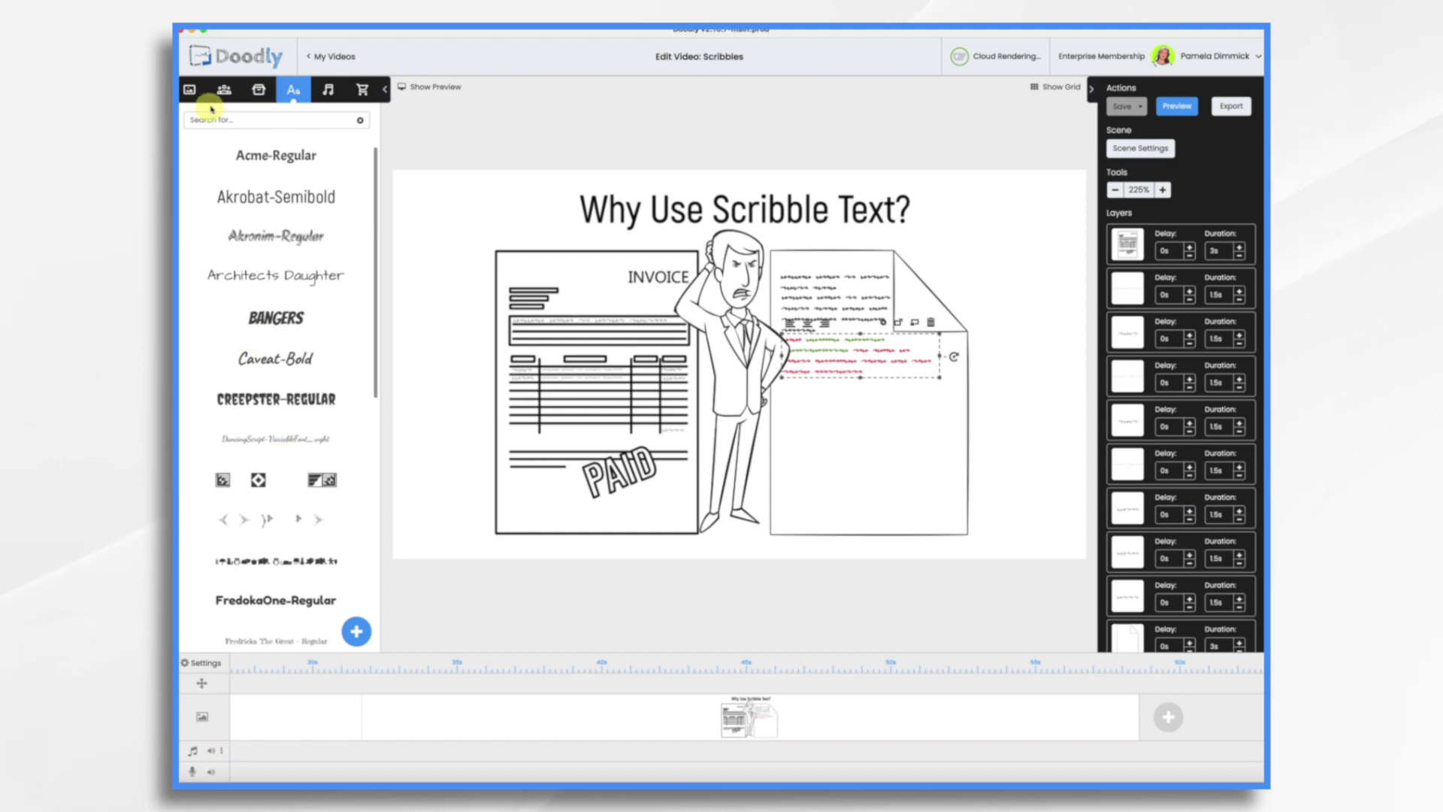
Filter fonts by 'reda' and drag the third scribble font onto the lower document page
left_click(229, 120)
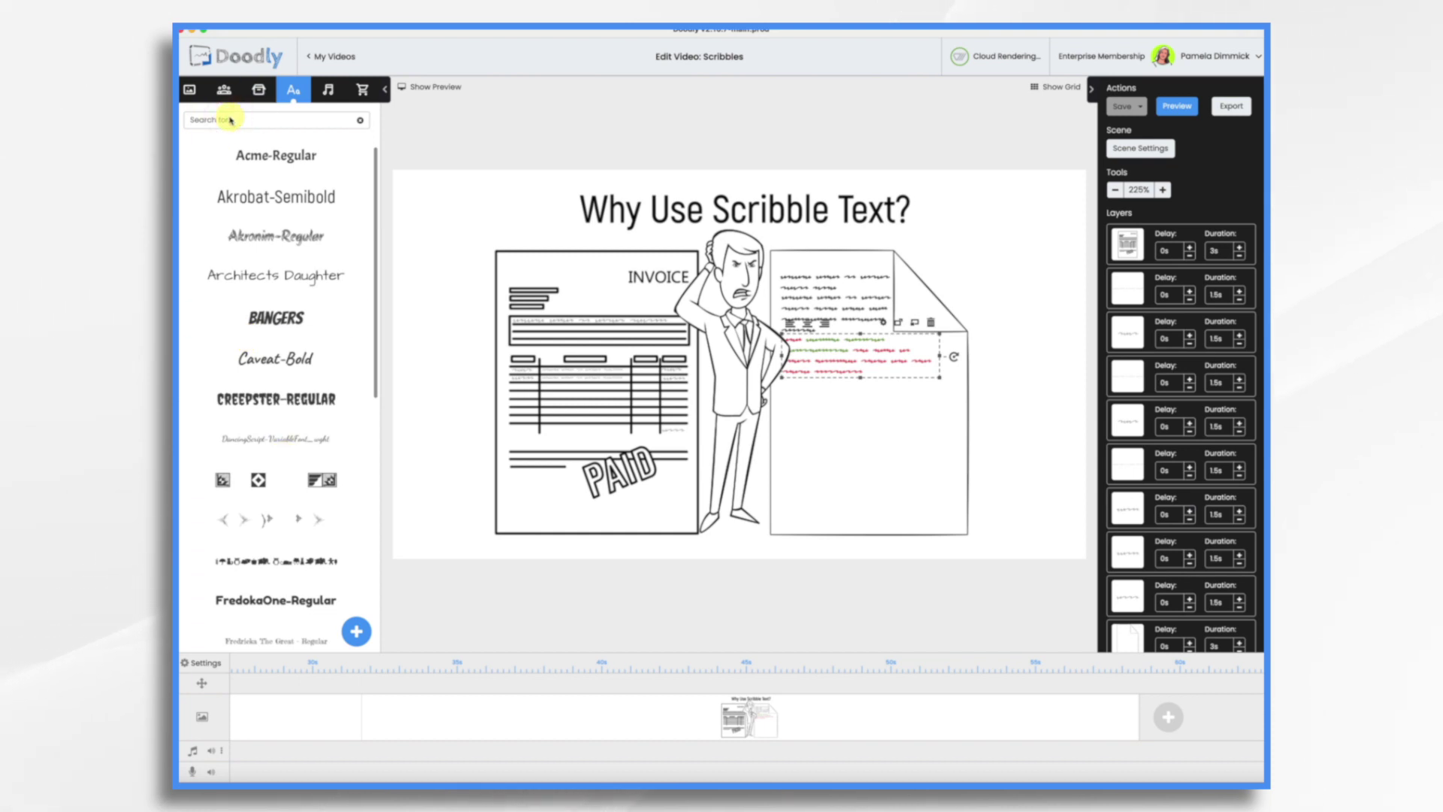
type("reda")
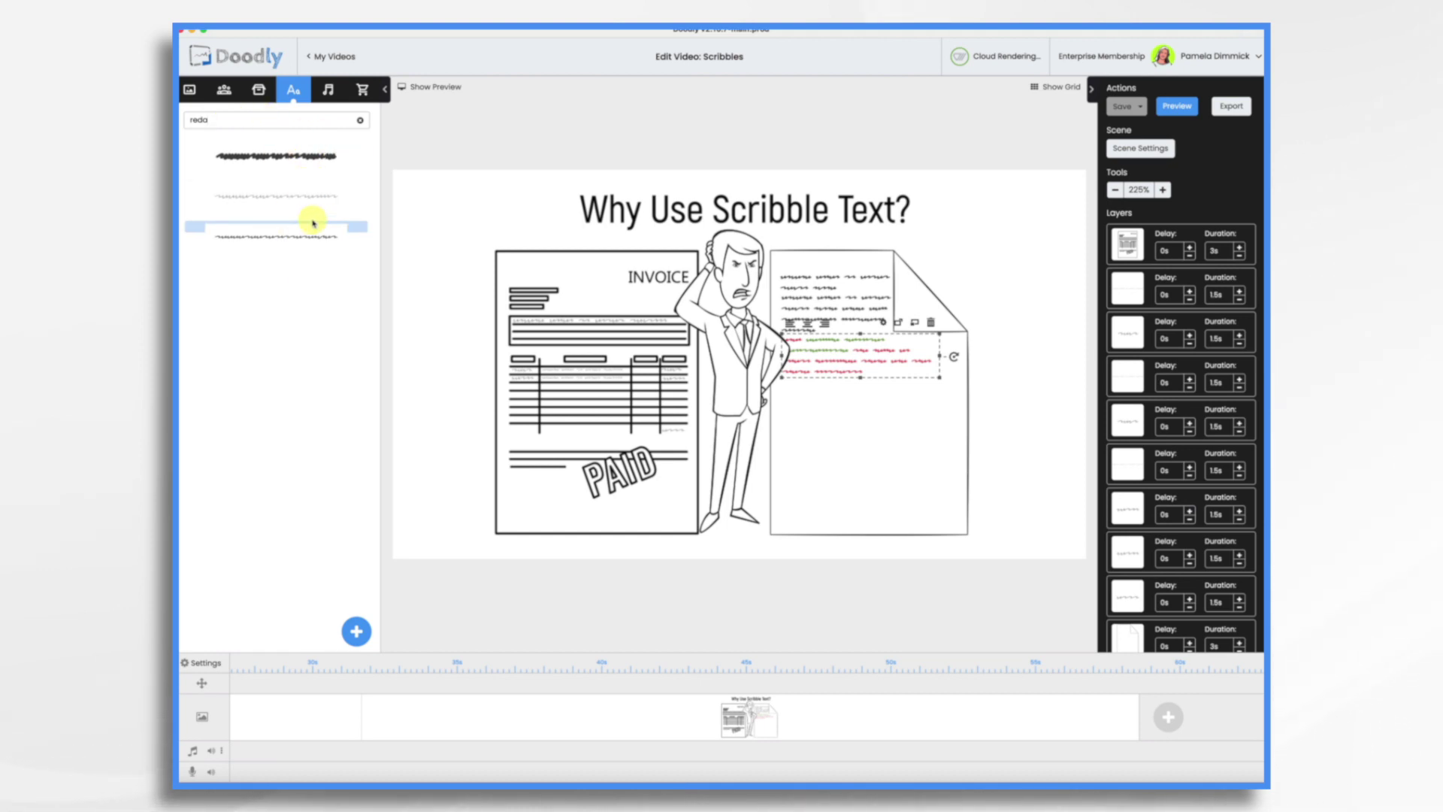
left_click(302, 240)
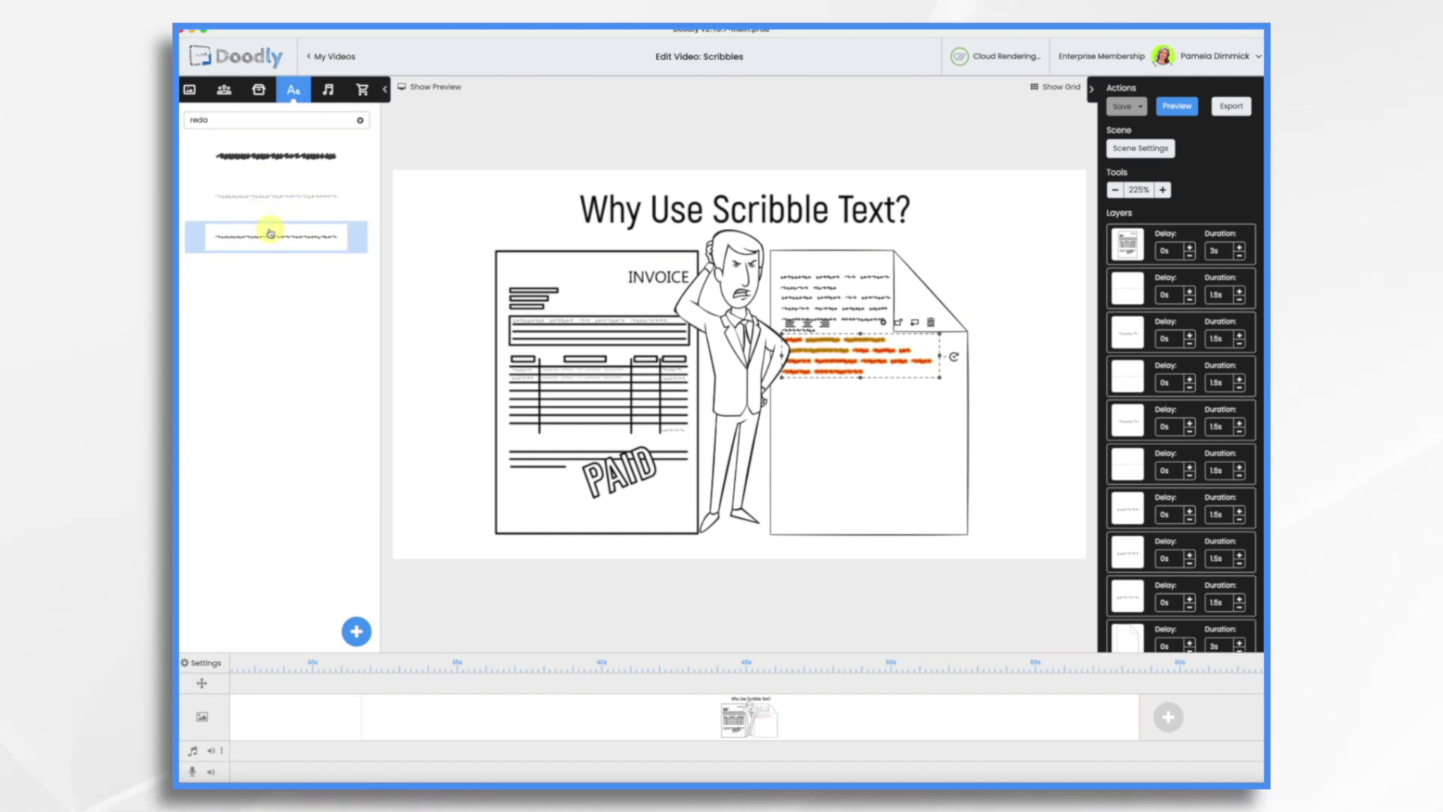
mouse_move(270, 238)
left_mouse_down()
mouse_move(902, 464)
mouse_move(927, 493)
mouse_move(870, 448)
mouse_move(993, 443)
left_mouse_up()
left_click(893, 439)
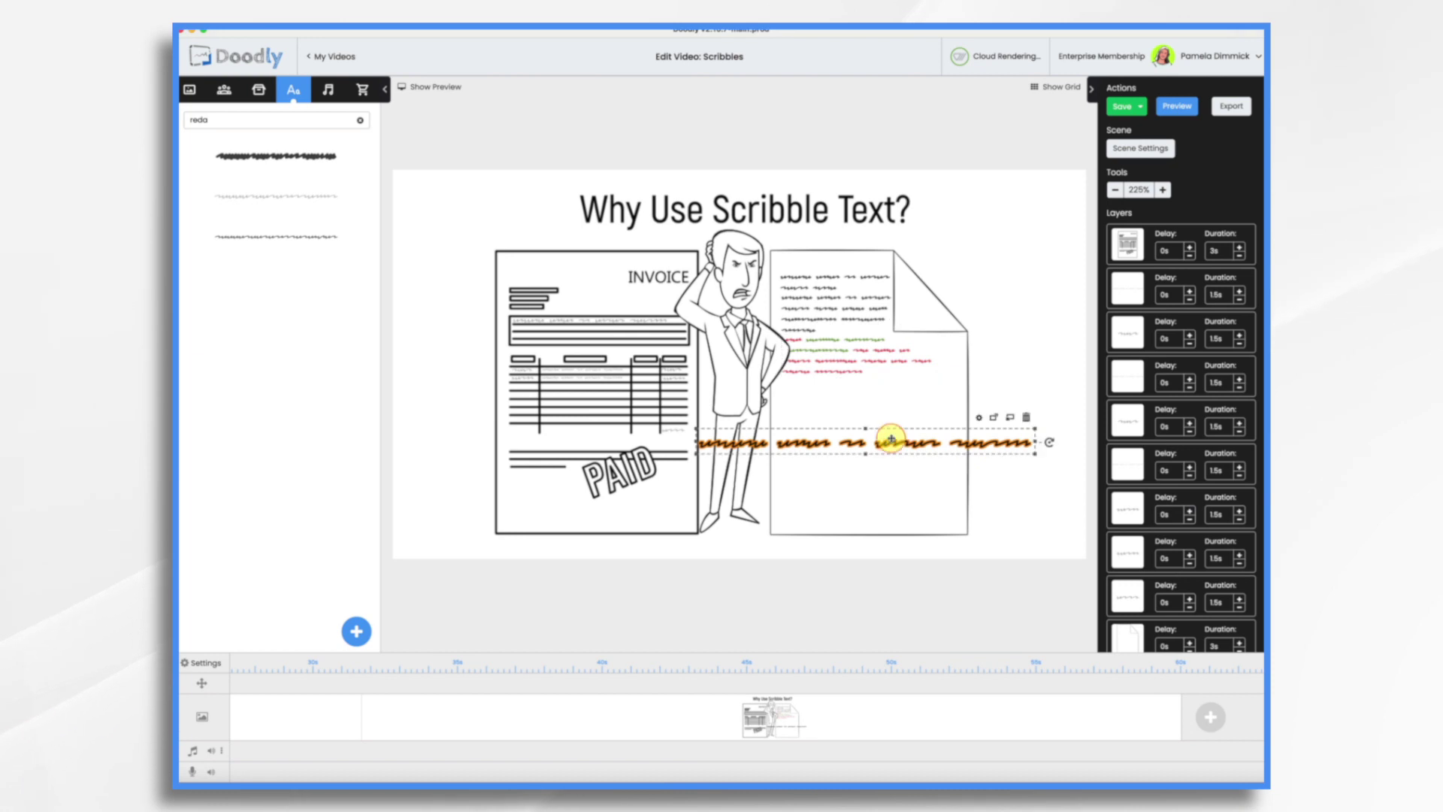
Replace the placeholder with 'tes t' and turn on Word Wrap
double_click(907, 445)
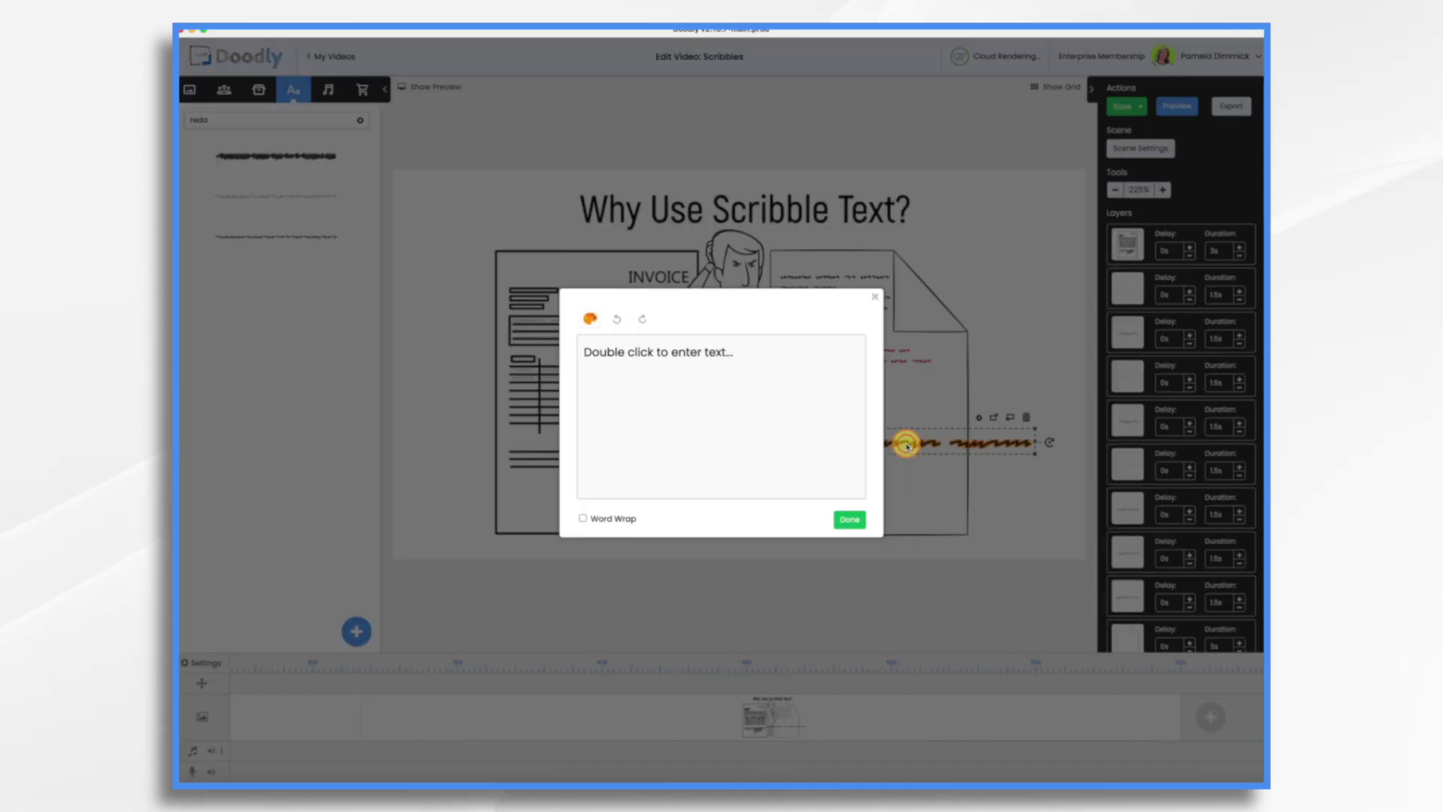
double_click(752, 353)
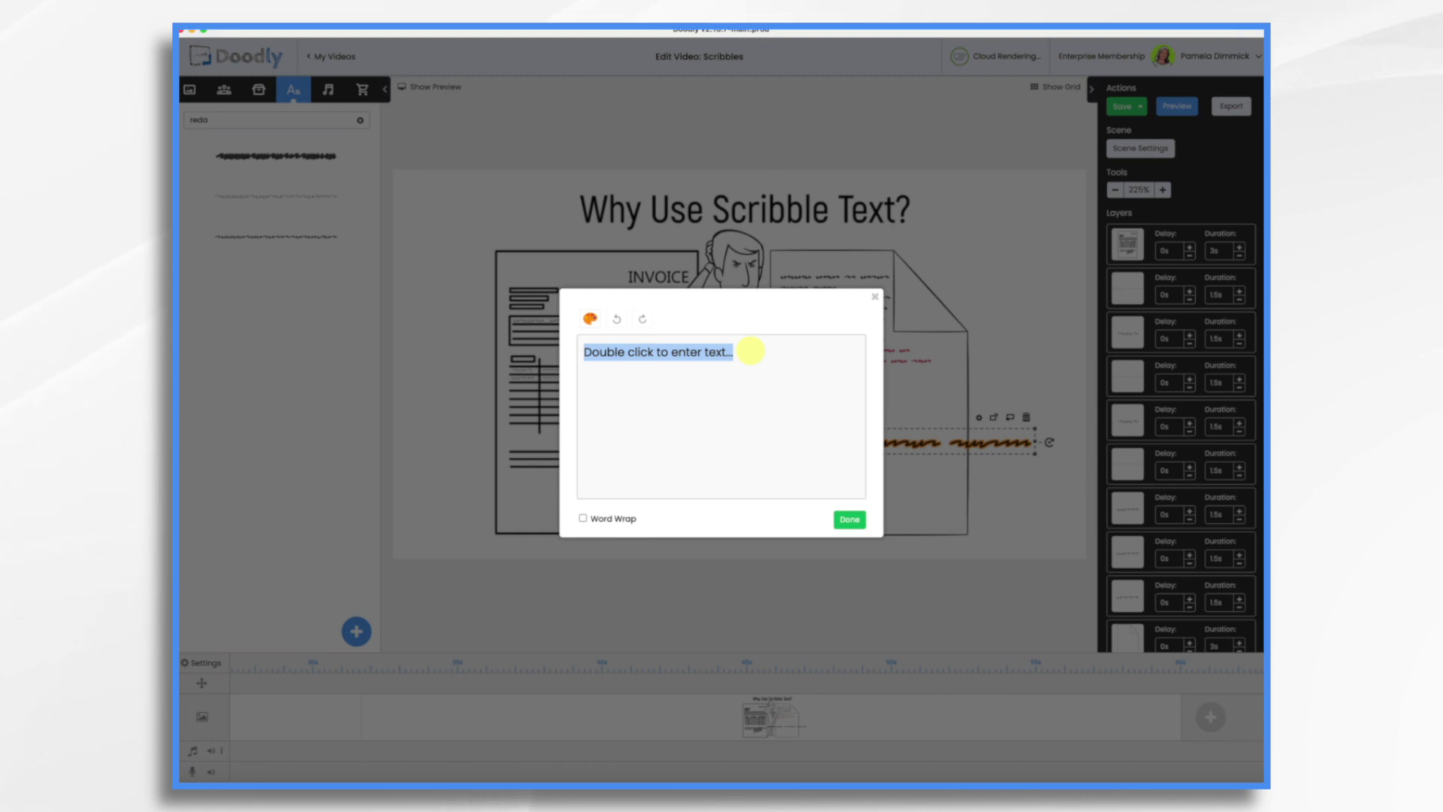
type("tes t= afisdkjlksd. tlkjelkjwl thelkjalk thjkasp wpt")
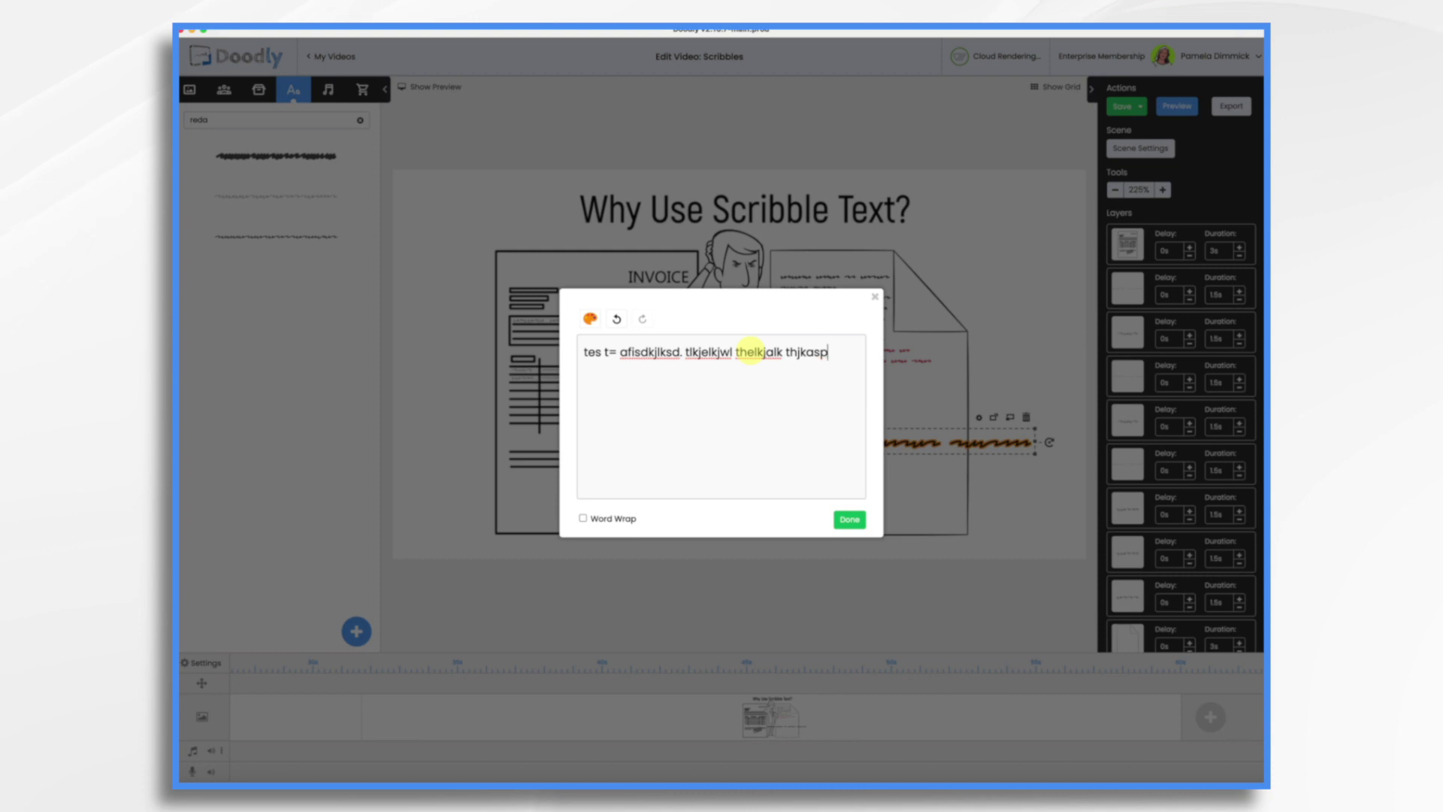
left_click(584, 517)
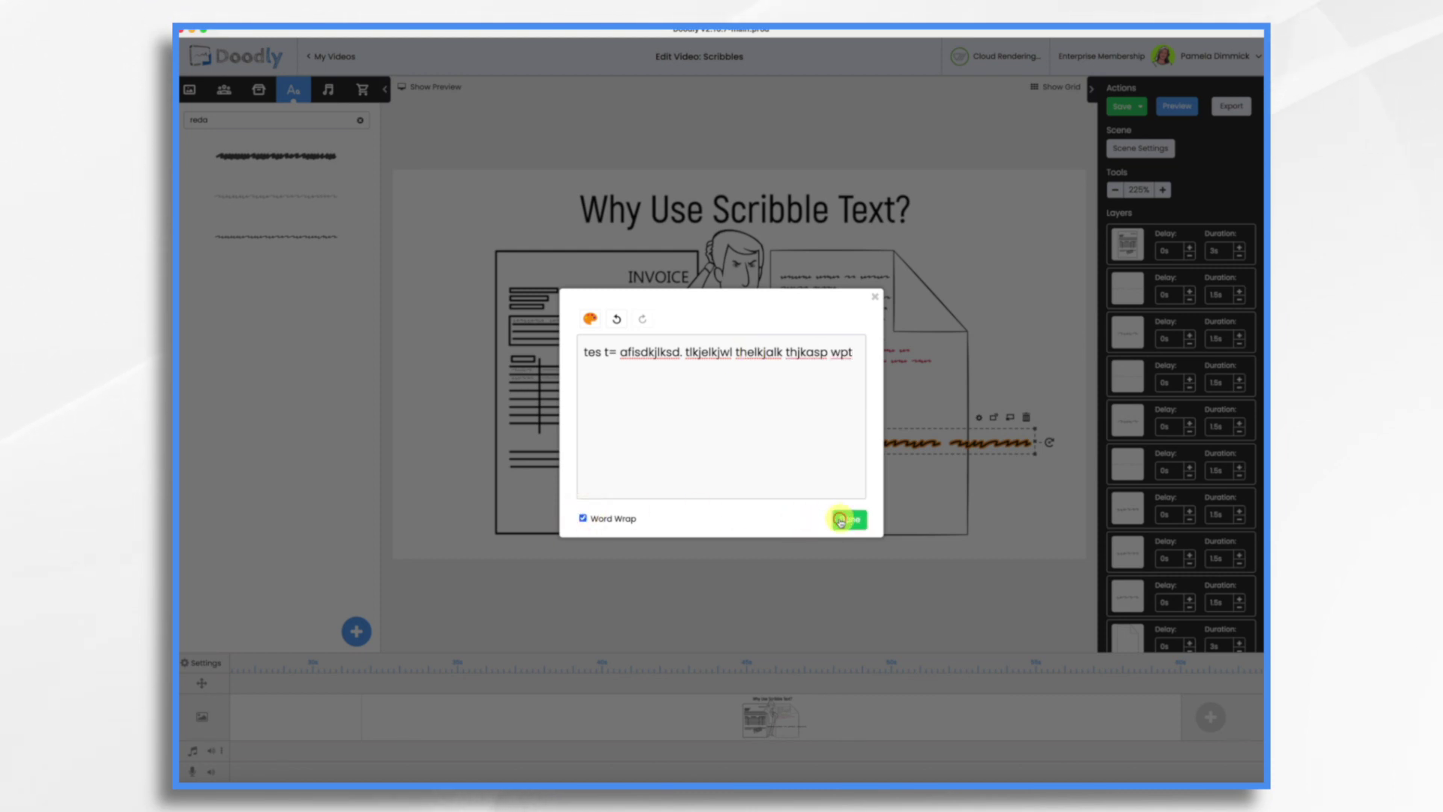
left_click(840, 518)
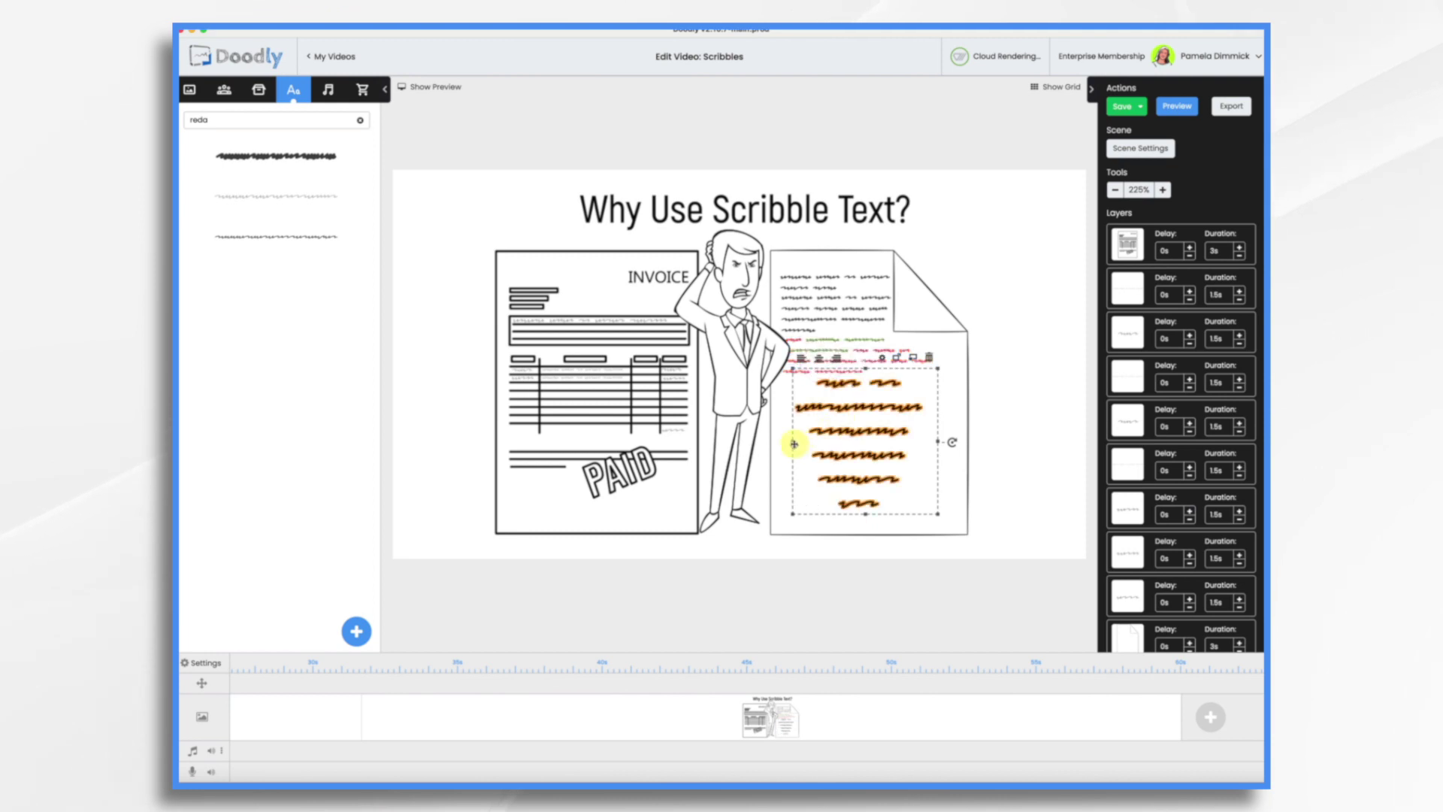
Enlarge the text box so five scribble rows fill the page's lower half
left_click_drag(794, 443, 778, 442)
left_click_drag(929, 502, 962, 518)
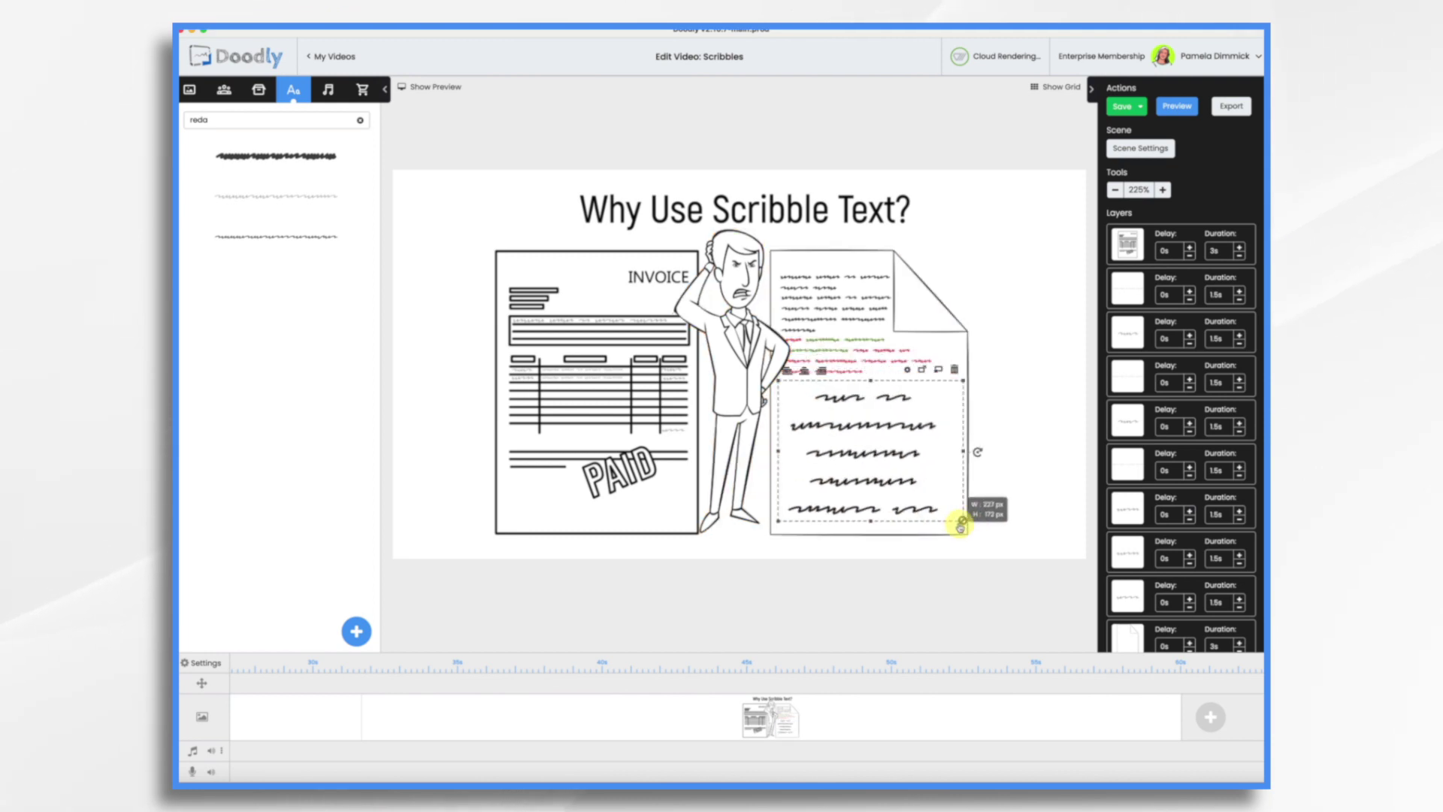
left_click(1007, 531)
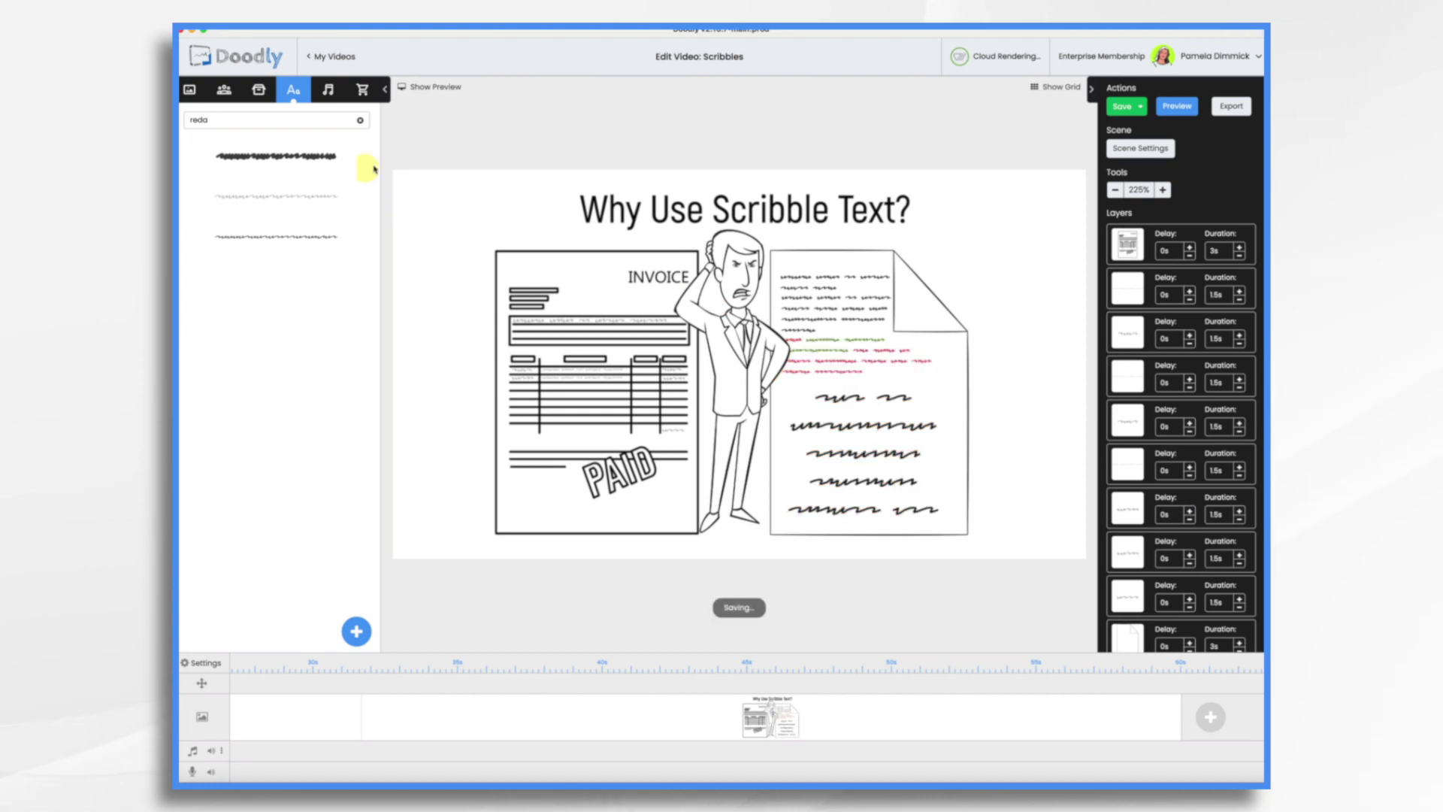
Replace the block's font, ending with the first, thick black scribble style
mouse_move(282, 192)
left_mouse_down()
mouse_move(911, 436)
mouse_move(927, 423)
left_mouse_up()
left_click(776, 426)
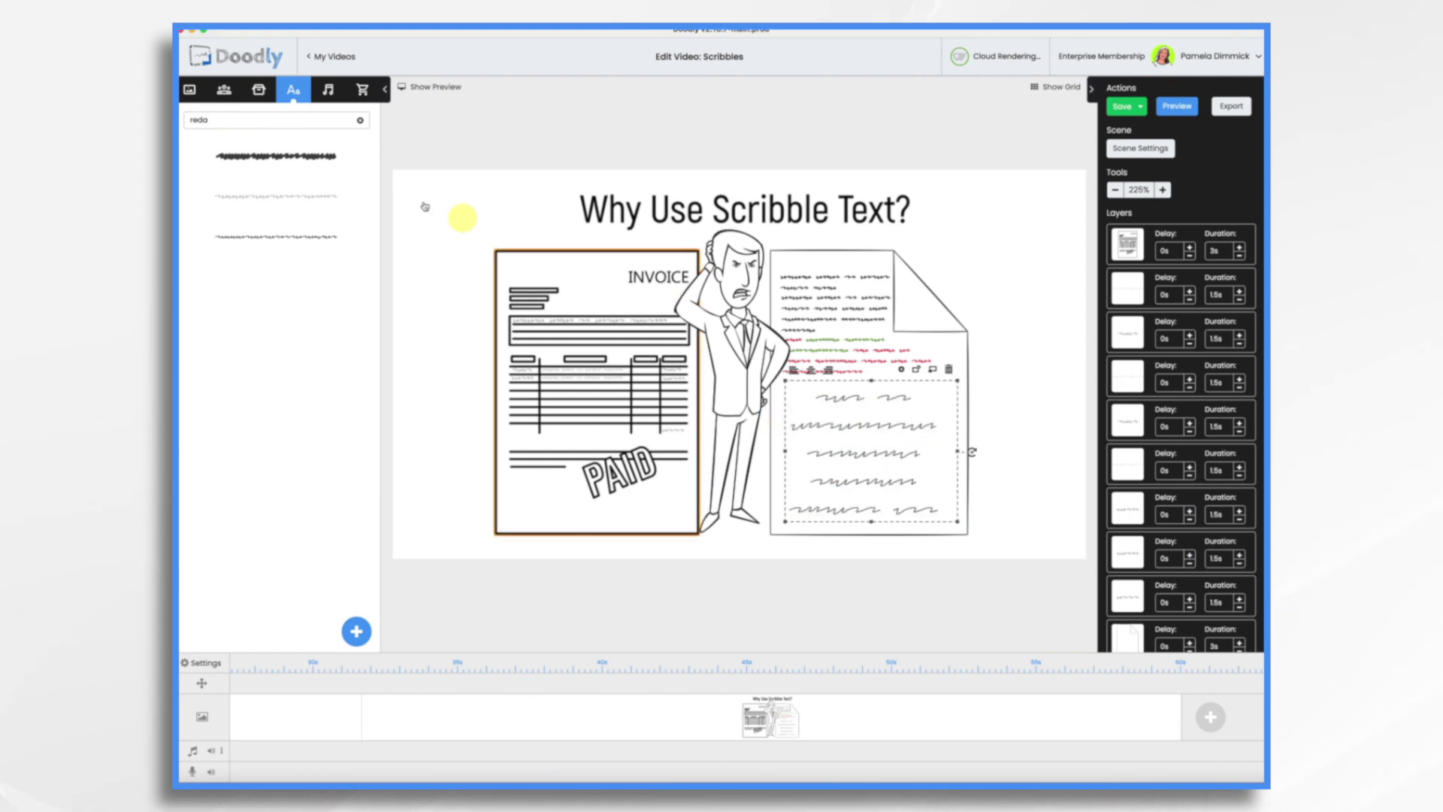
left_click(293, 158)
left_click_drag(293, 161, 864, 450)
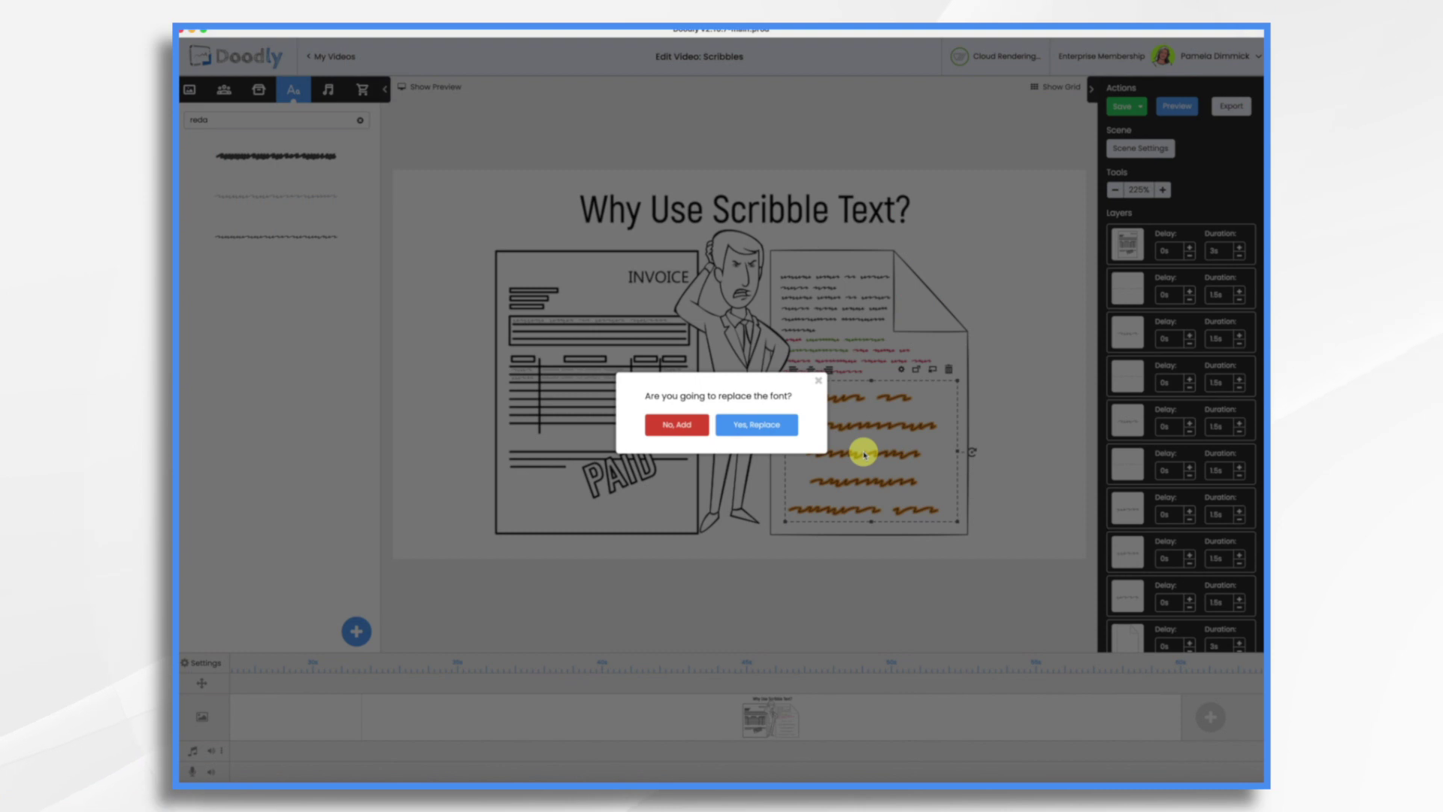
left_click(754, 424)
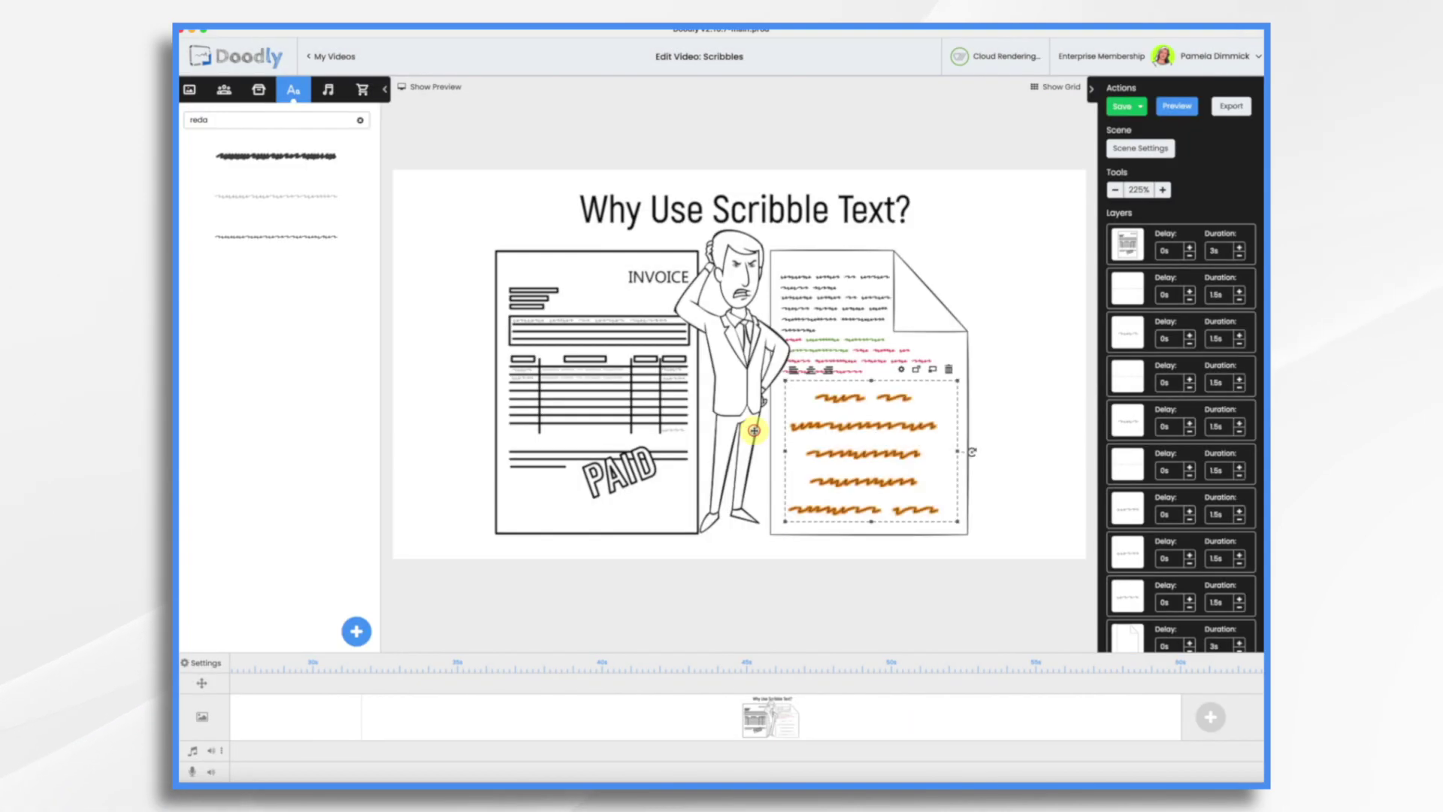
left_click(997, 380)
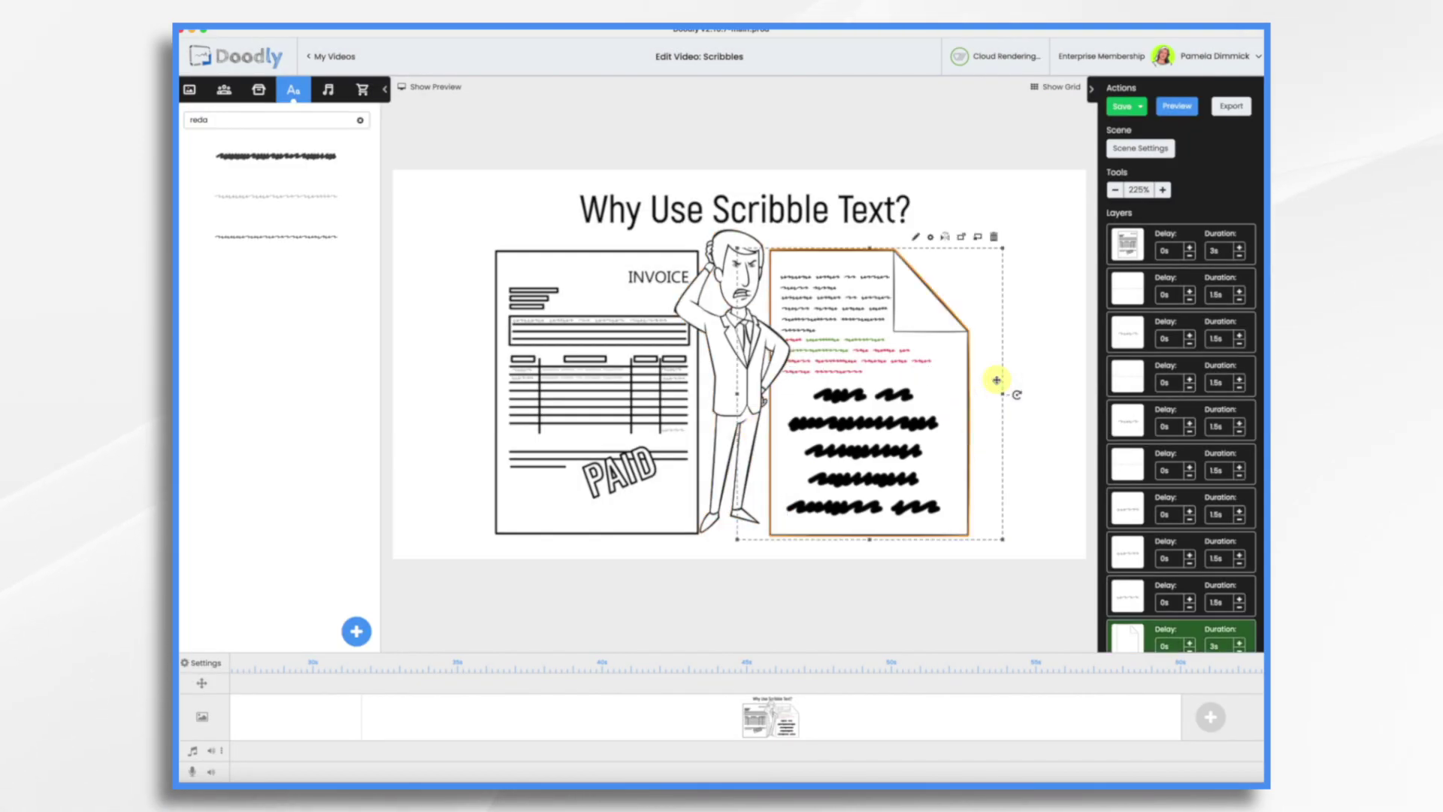